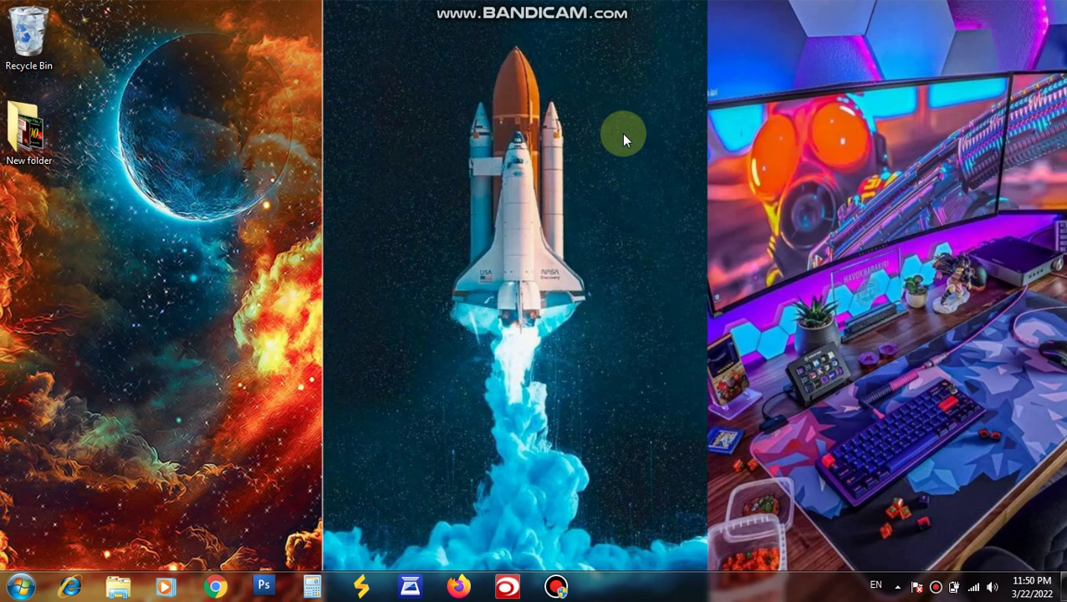
- View the two screenshots in New folder showing CorelDRAW's disabled save options and the illegal software message, and close them
{"action": "double_click", "coordinate": [26, 129]}
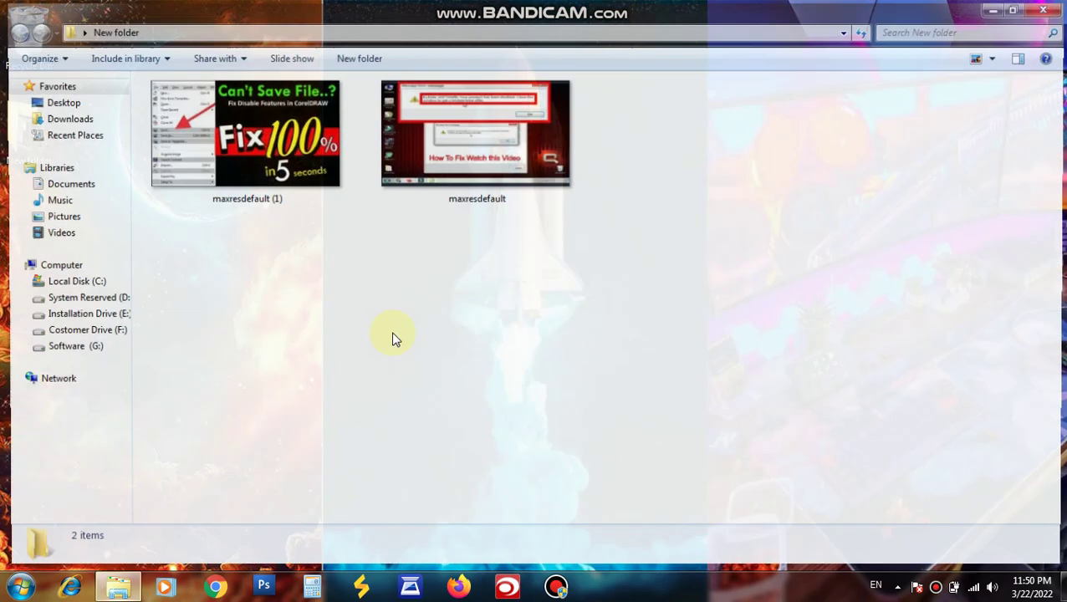
{"action": "double_click", "coordinate": [217, 151]}
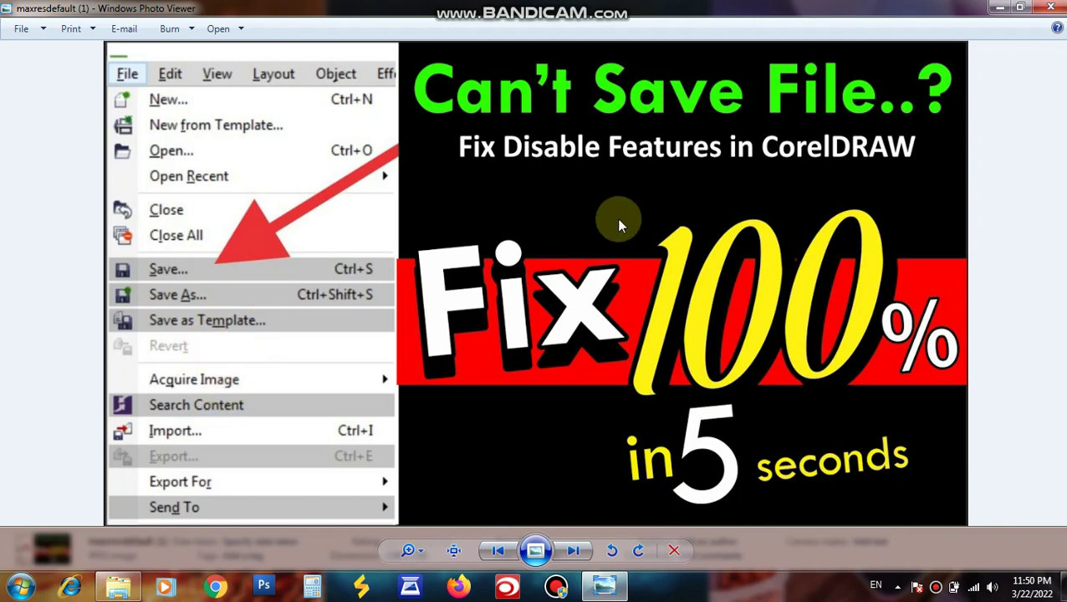
{"action": "left_click", "coordinate": [568, 552]}
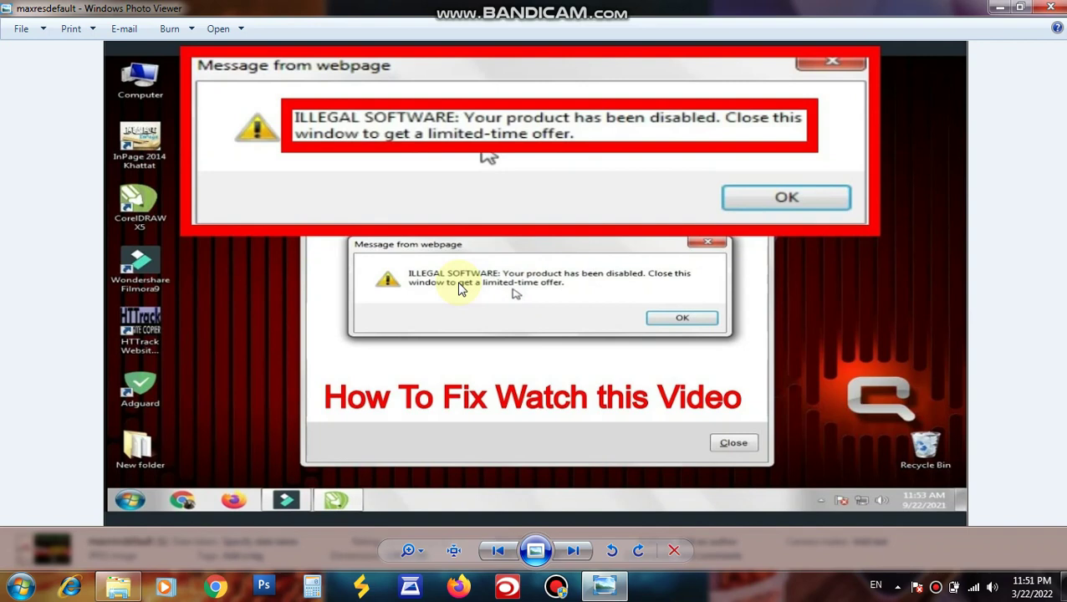
{"action": "left_click", "coordinate": [562, 269]}
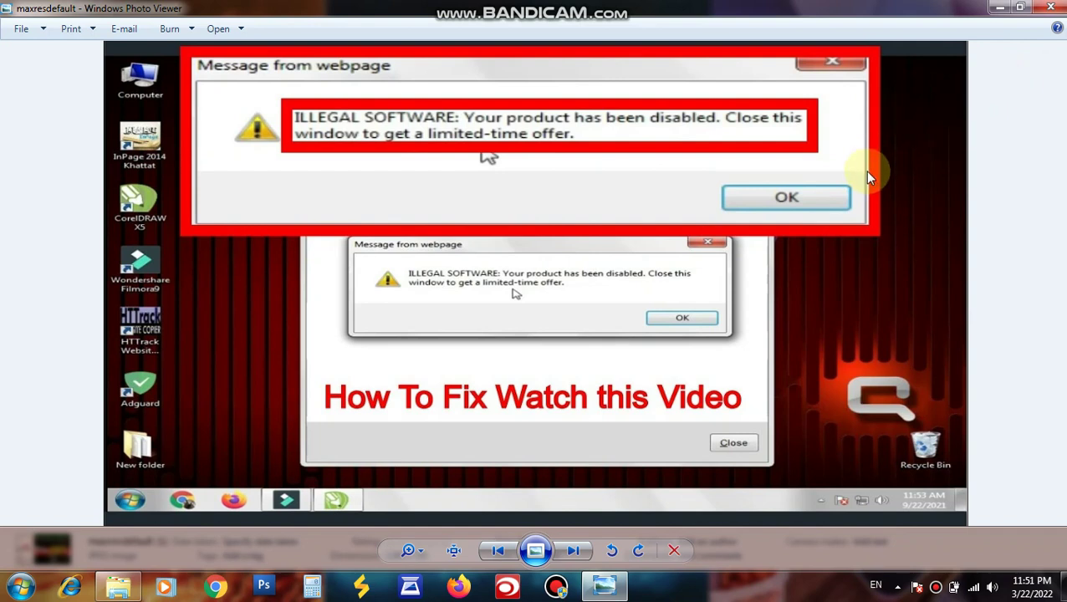
{"action": "left_click", "coordinate": [1050, 8]}
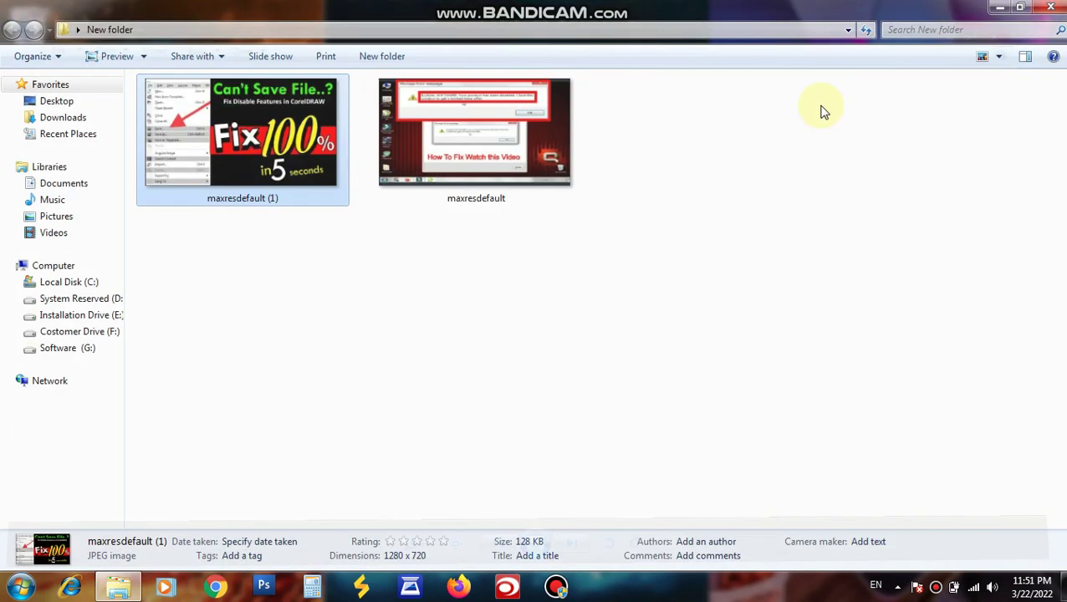
{"action": "left_click", "coordinate": [1050, 8]}
{"action": "right_click", "coordinate": [741, 116]}
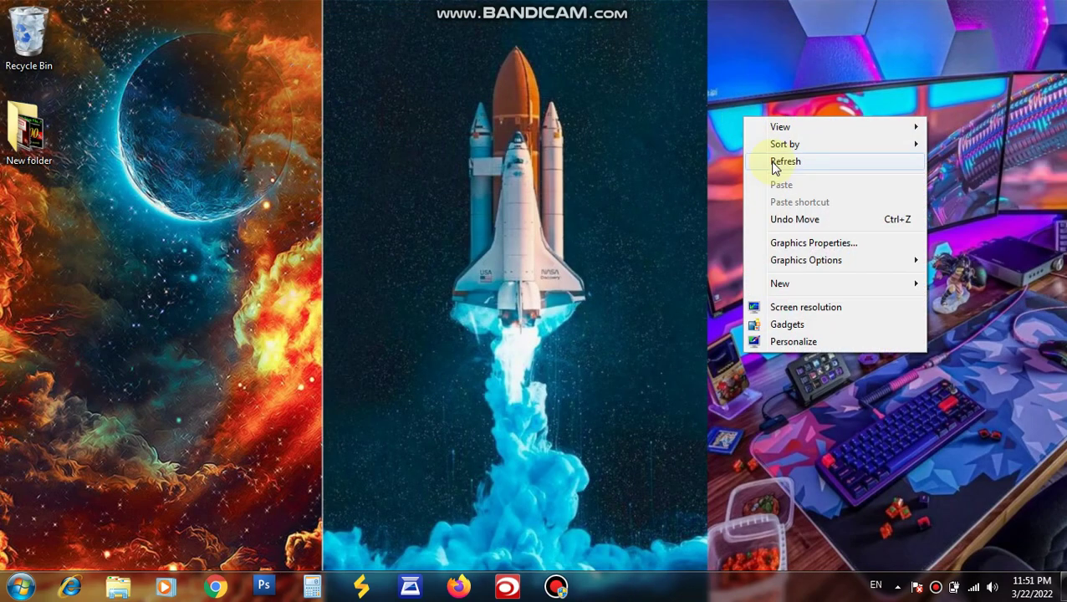
{"action": "left_click", "coordinate": [771, 161]}
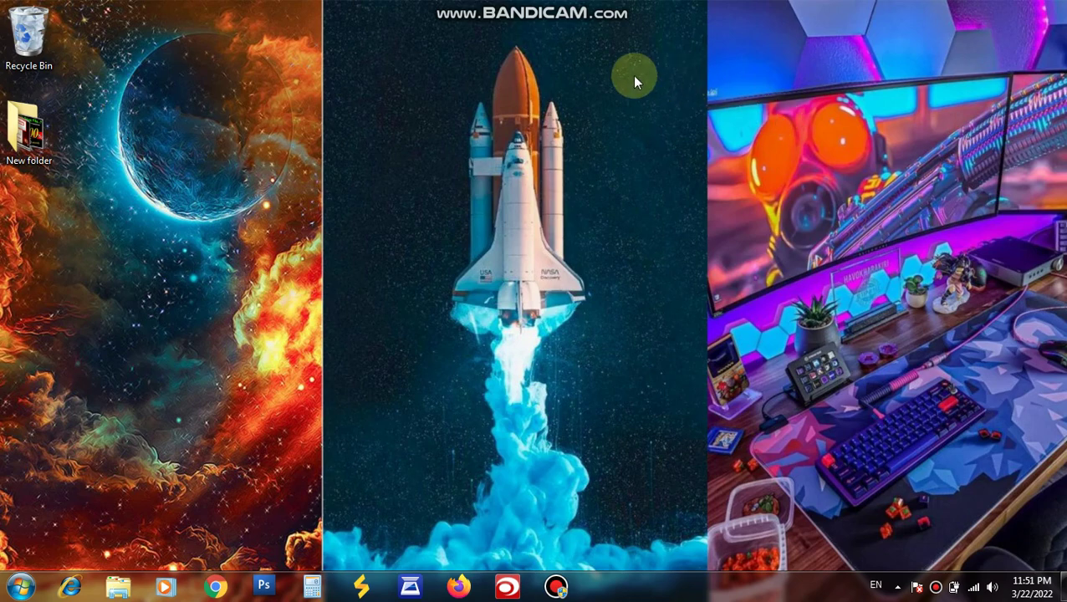
- Start the uninstall/change setup for CorelDRAW Graphics Suite X6 from the list of installed programs
{"action": "left_click", "coordinate": [20, 586]}
{"action": "left_click", "coordinate": [275, 382]}
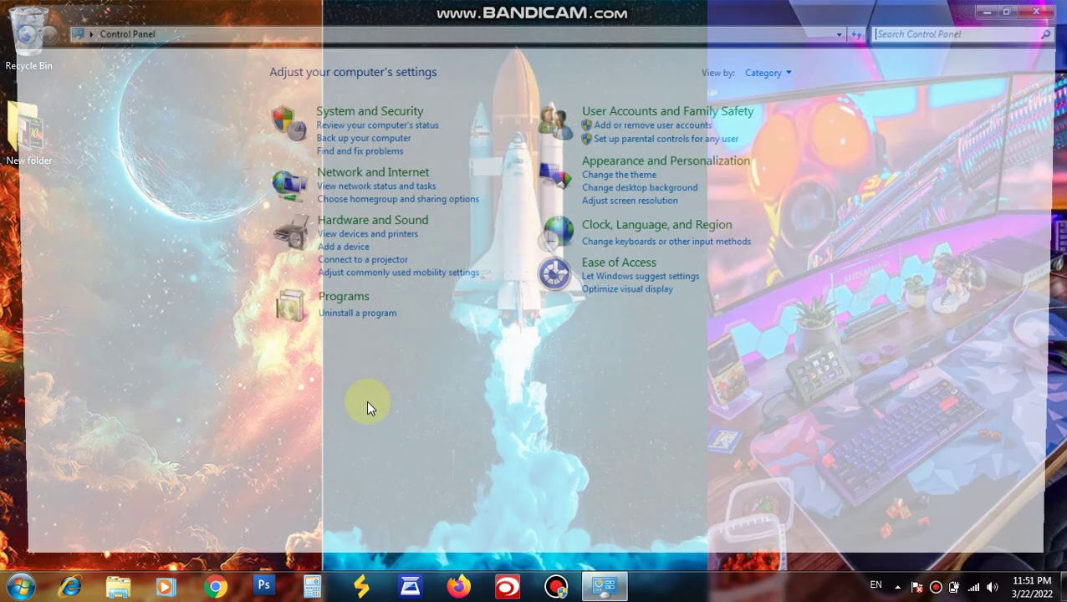
{"action": "left_click", "coordinate": [368, 313]}
{"action": "left_click", "coordinate": [276, 364]}
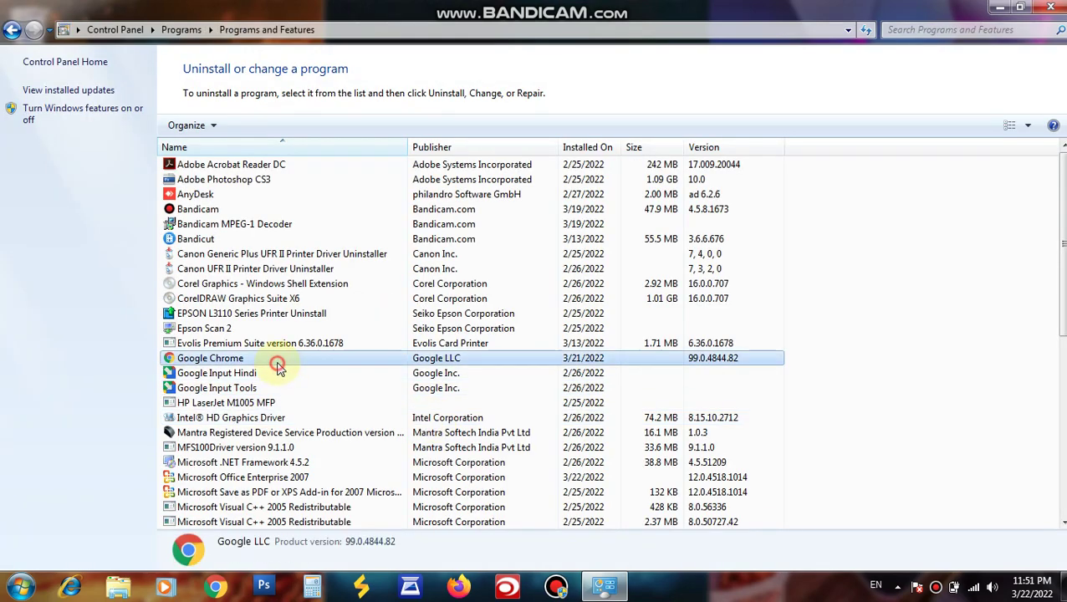
{"action": "left_click", "coordinate": [271, 299]}
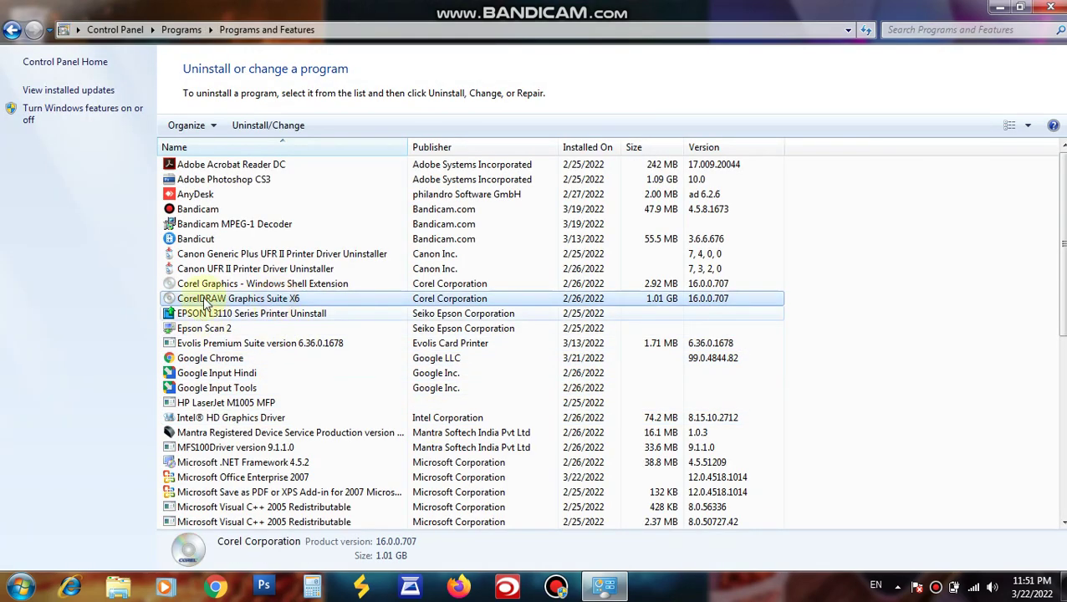
{"action": "left_click", "coordinate": [269, 125]}
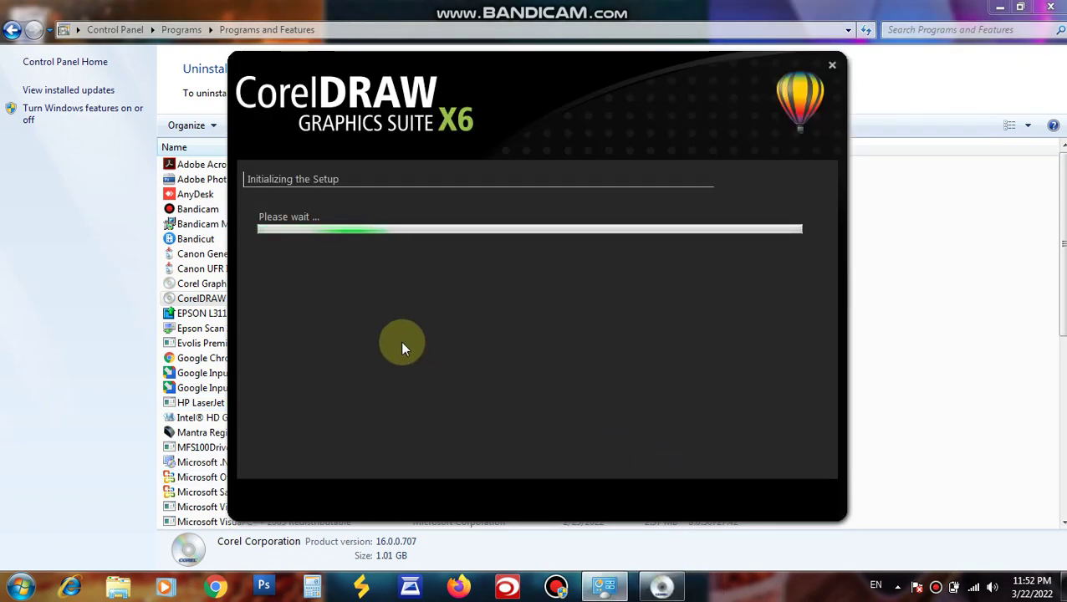
- Remove CorelDRAW Graphics Suite X6 together with its user files, finish the setup, and close the installed programs list
{"action": "left_click_drag", "start_coordinate": [326, 57], "coordinate": [485, 116]}
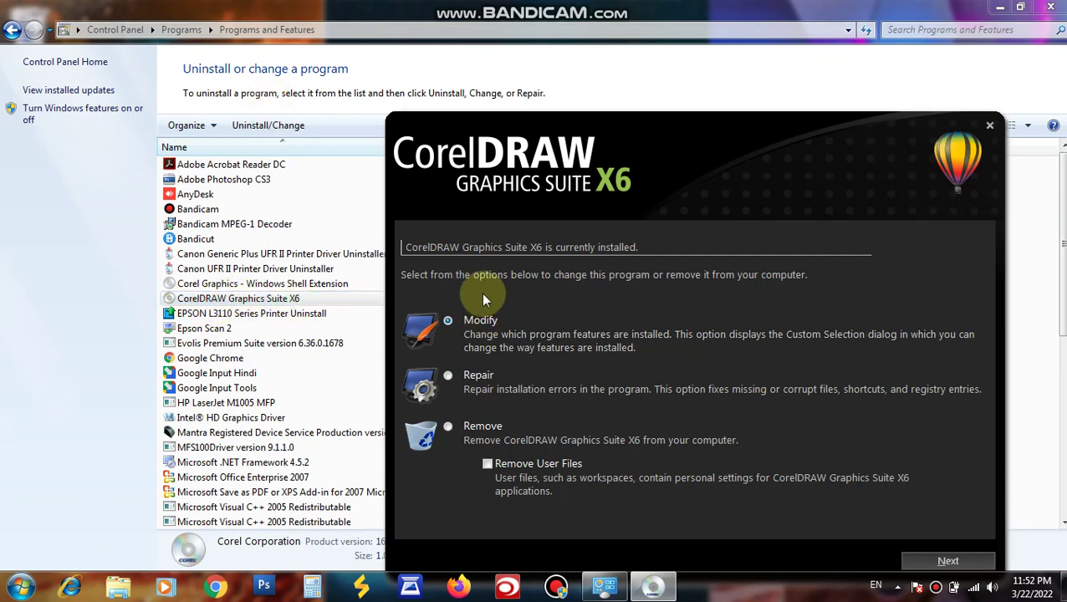
{"action": "left_click", "coordinate": [448, 427]}
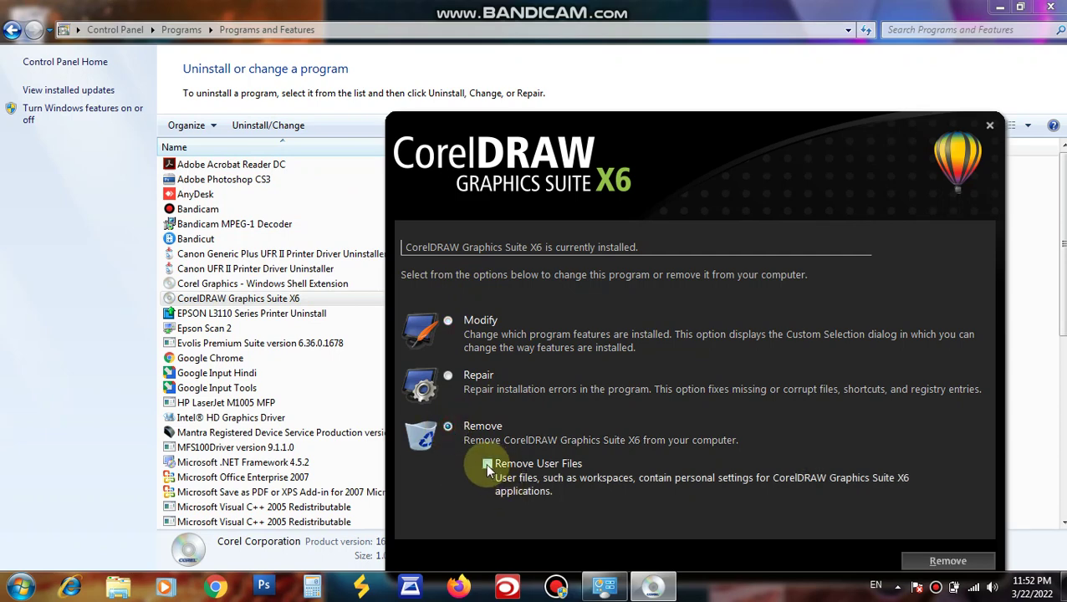
{"action": "left_click", "coordinate": [486, 464]}
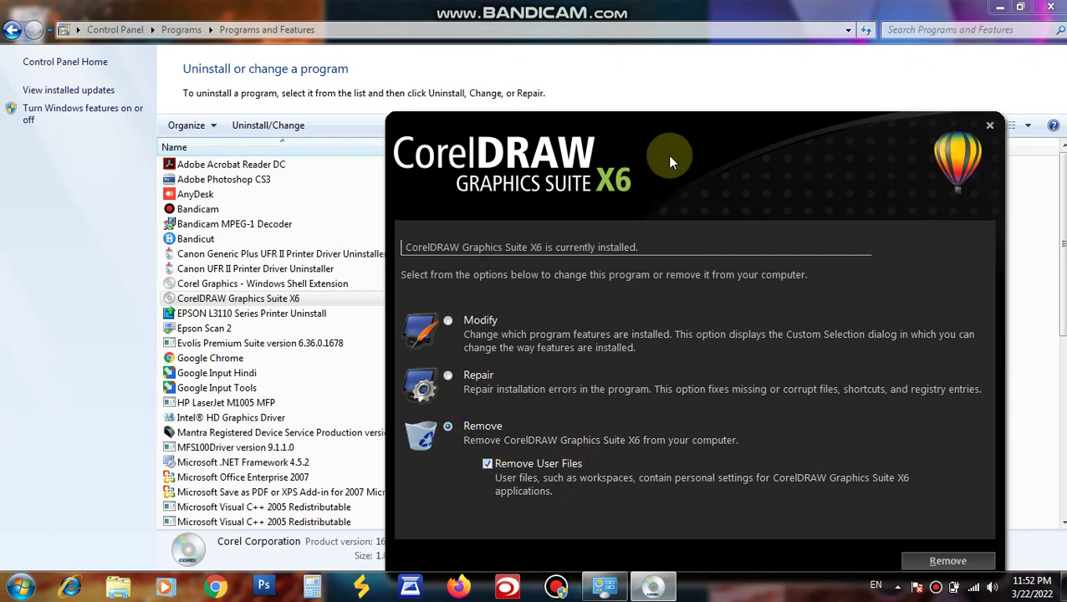
{"action": "left_click_drag", "start_coordinate": [667, 130], "coordinate": [600, 64]}
{"action": "left_click", "coordinate": [869, 496]}
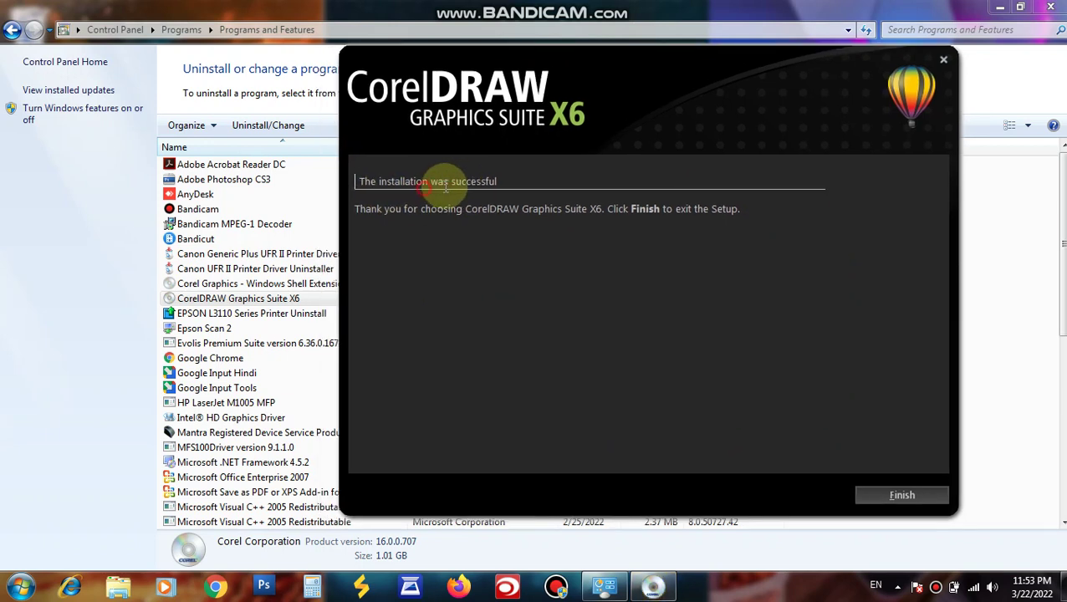
{"action": "left_click_drag", "start_coordinate": [397, 180], "coordinate": [418, 177]}
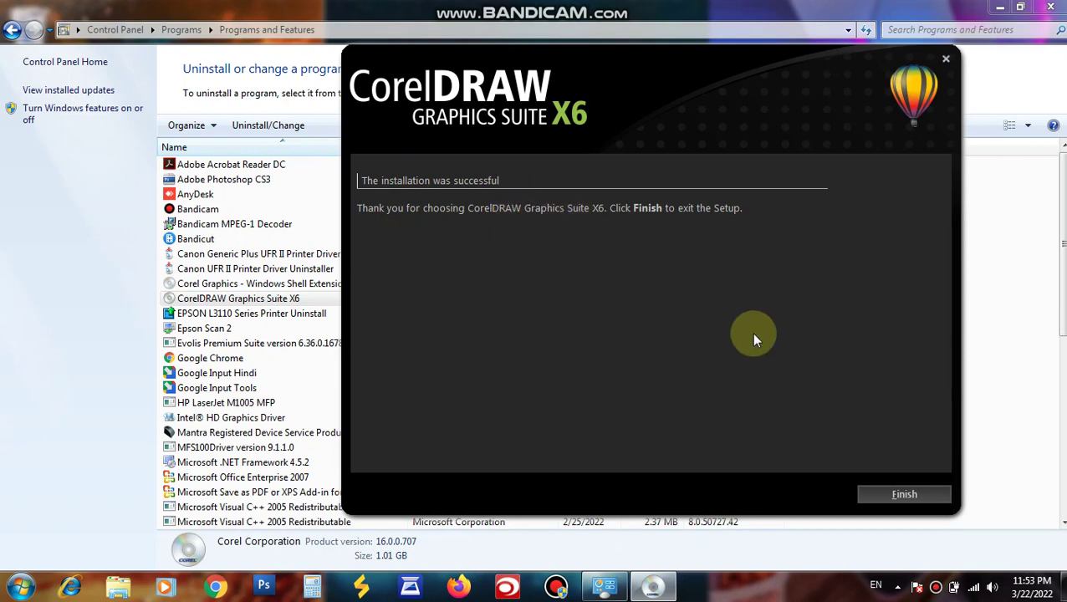
{"action": "left_click", "coordinate": [909, 495]}
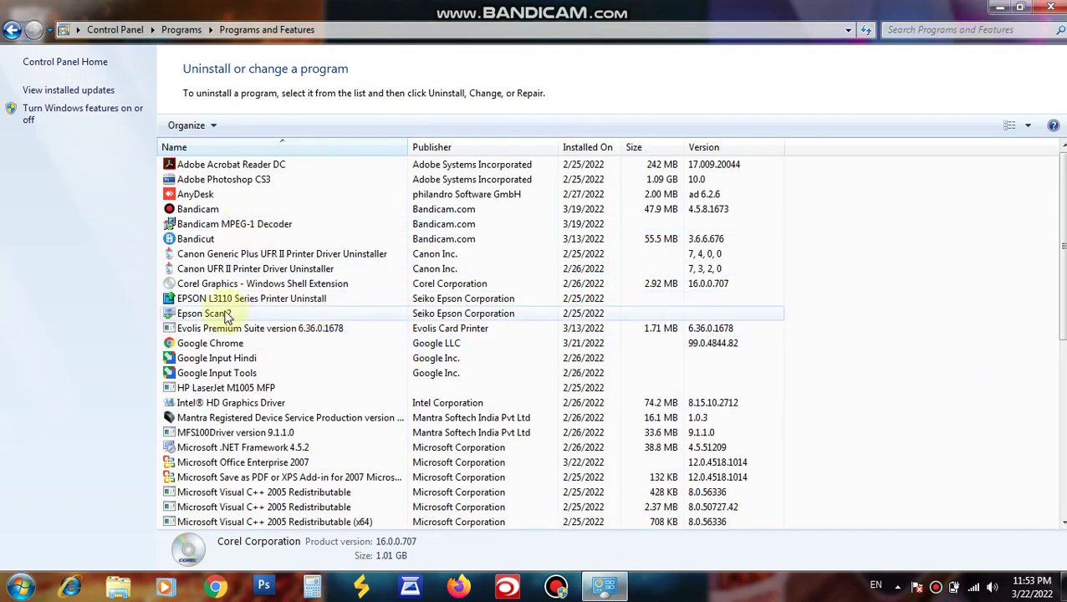
{"action": "left_click", "coordinate": [167, 284]}
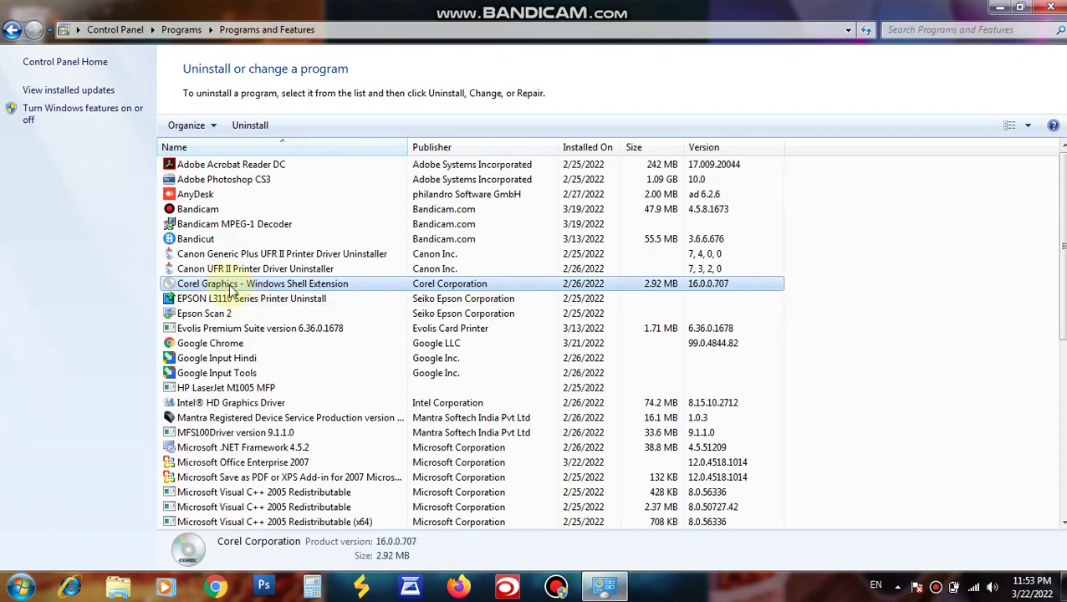
{"action": "key", "text": "alt+F4"}
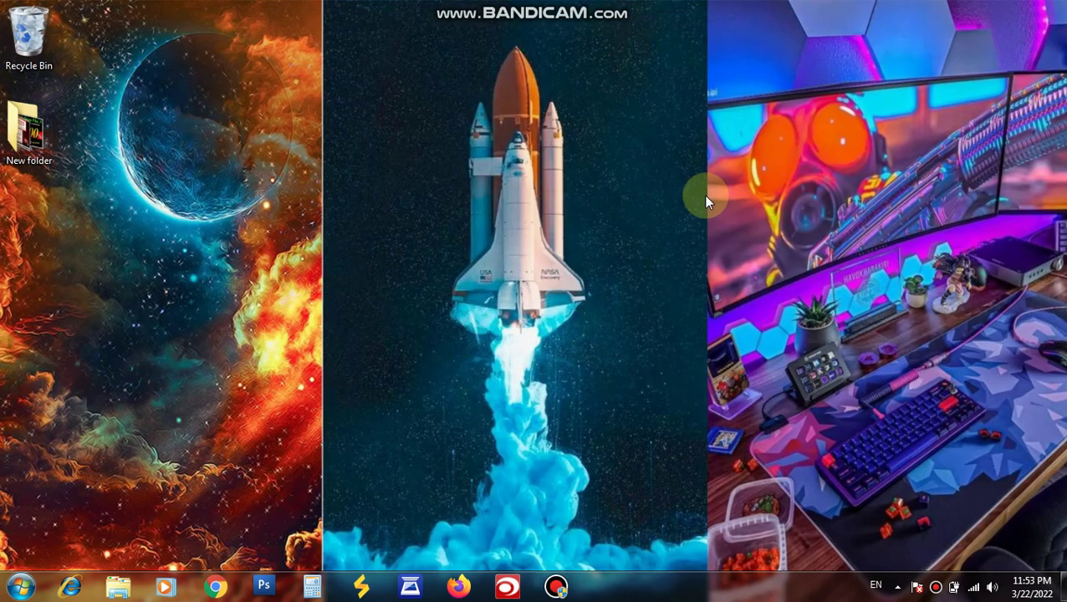
- Refresh the desktop and disconnect the computer from its current wireless network
{"action": "right_click", "coordinate": [633, 22]}
{"action": "left_click", "coordinate": [660, 71]}
{"action": "left_click", "coordinate": [973, 587]}
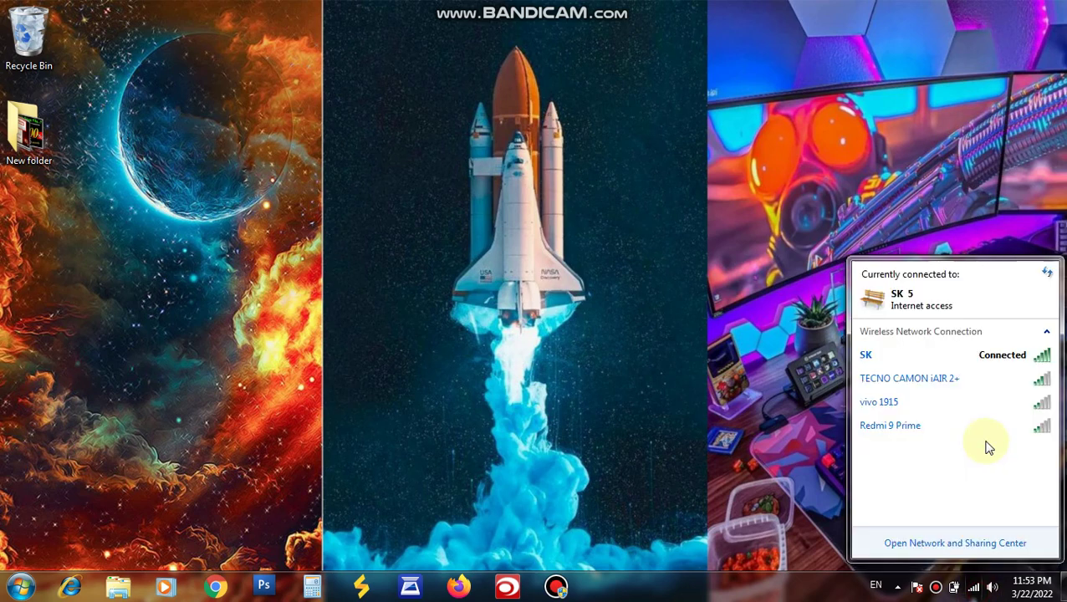
{"action": "left_click", "coordinate": [937, 356]}
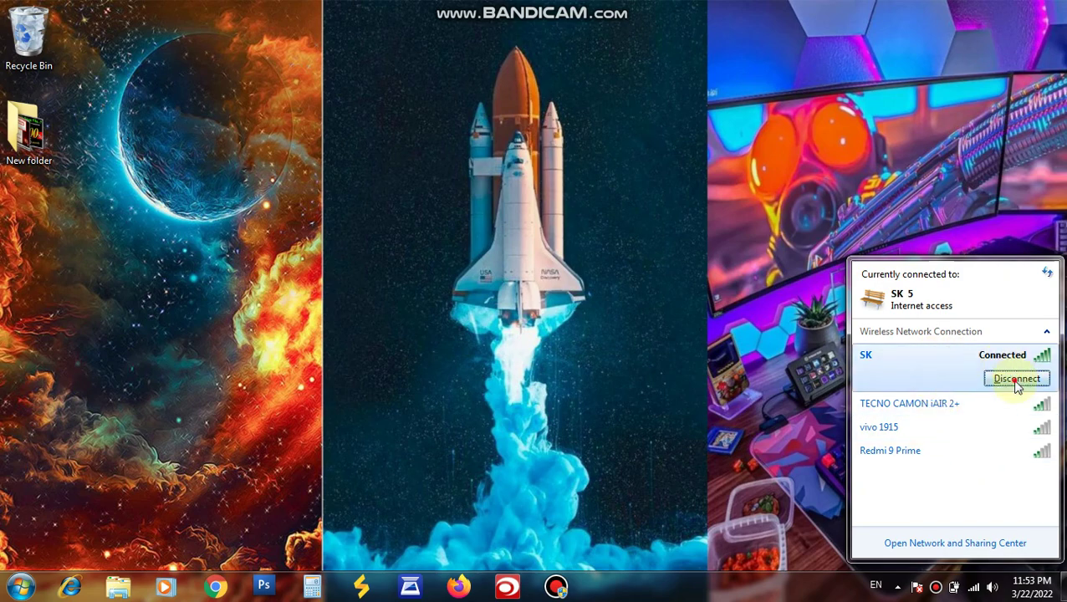
{"action": "left_click", "coordinate": [1017, 381]}
{"action": "left_click", "coordinate": [966, 215]}
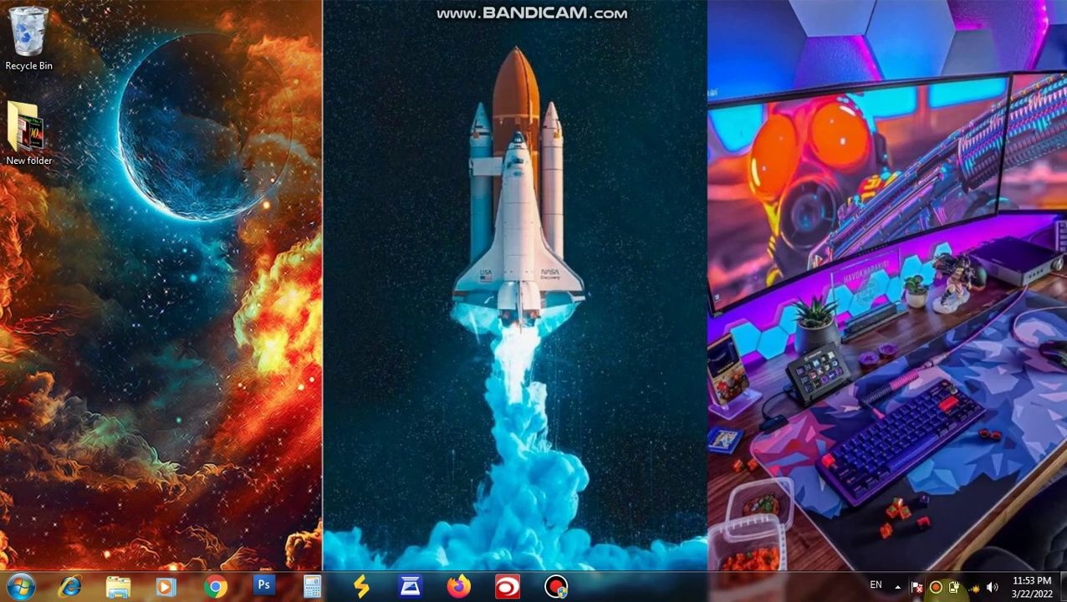
- Disable Quick Heal AntiVirus Pro virus protection with the action Turn on after 15 minutes, and refresh the desktop
{"action": "mouse_move", "coordinate": [985, 587]}
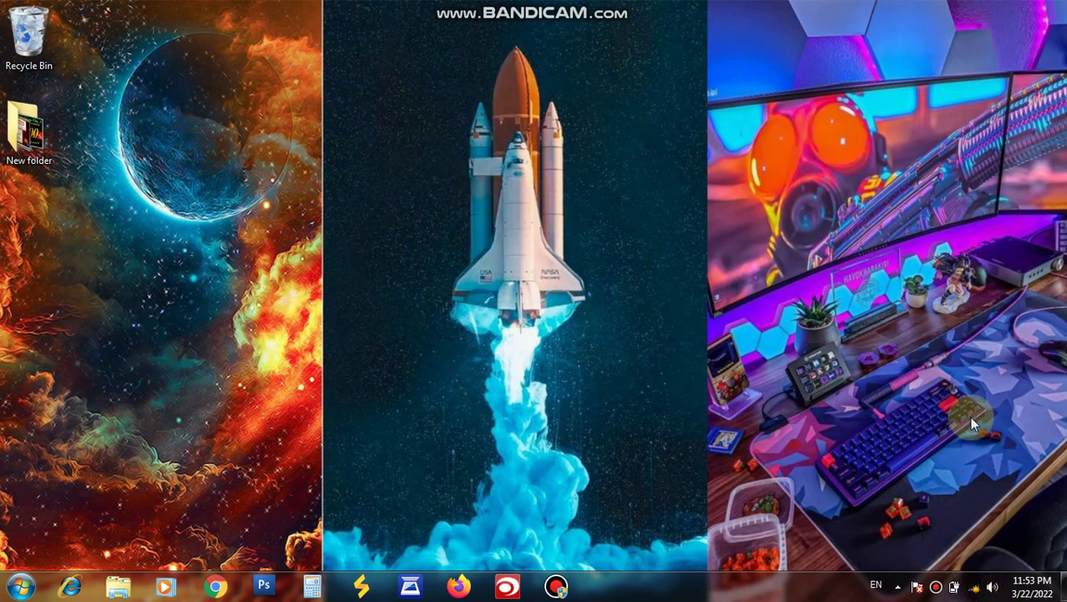
{"action": "left_click", "coordinate": [898, 586]}
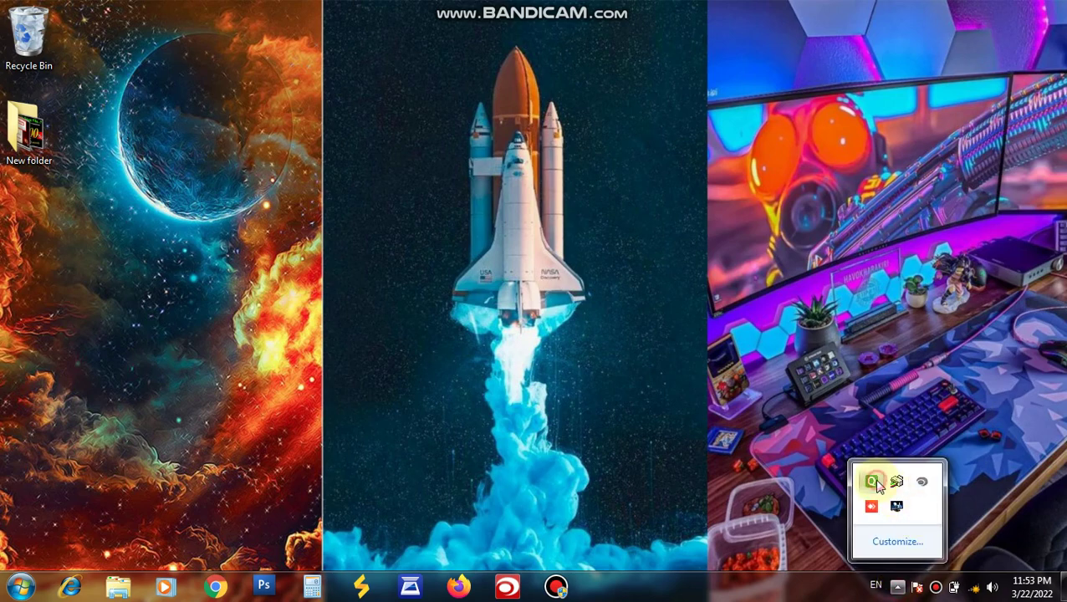
{"action": "right_click", "coordinate": [873, 485]}
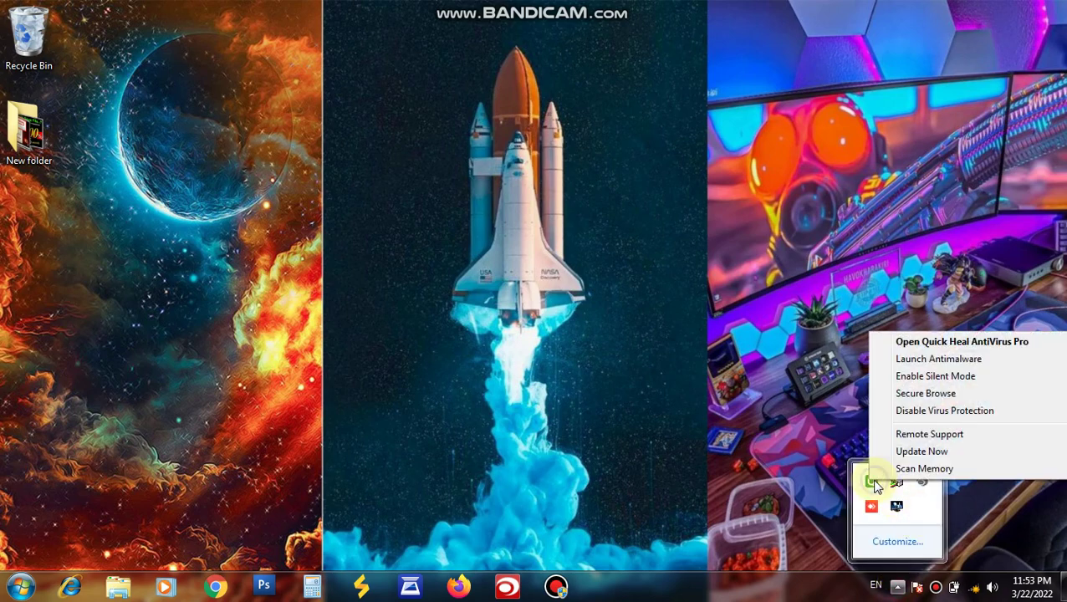
{"action": "left_click", "coordinate": [949, 412]}
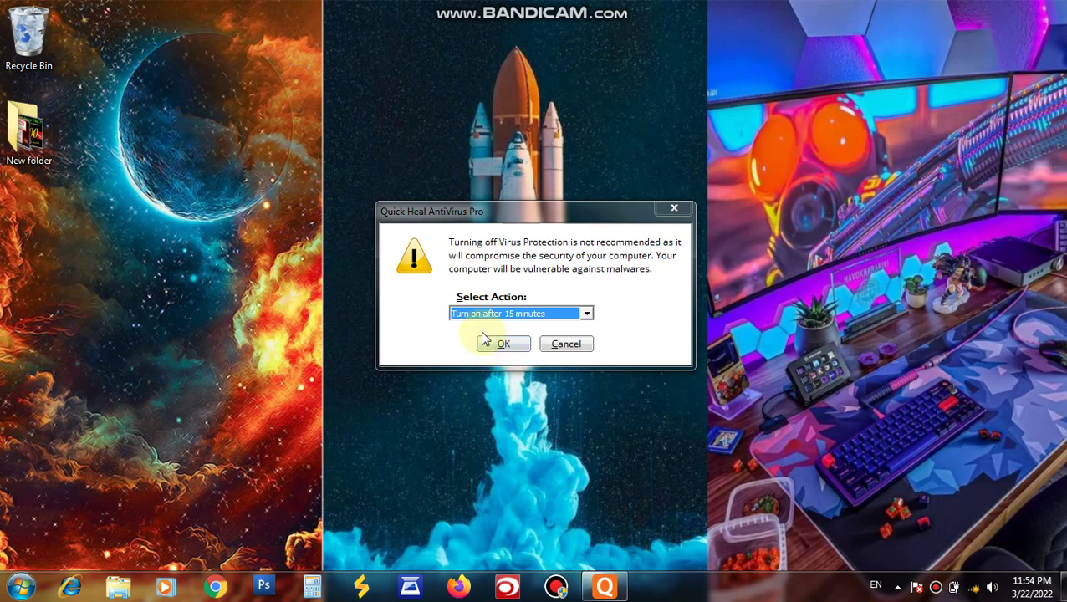
{"action": "left_click", "coordinate": [503, 342]}
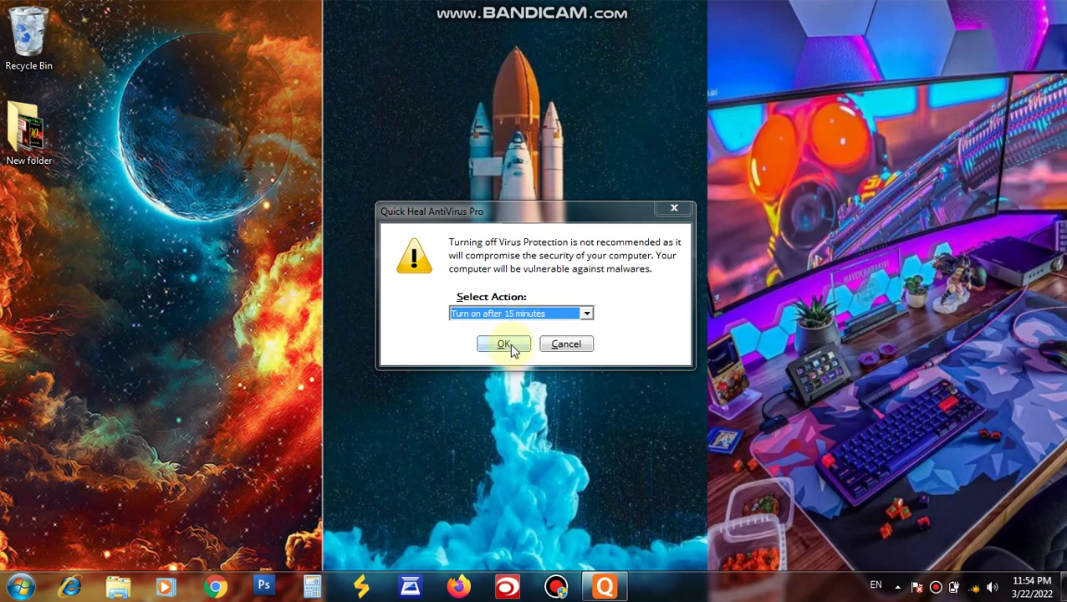
{"action": "right_click", "coordinate": [507, 159]}
{"action": "left_click", "coordinate": [544, 205]}
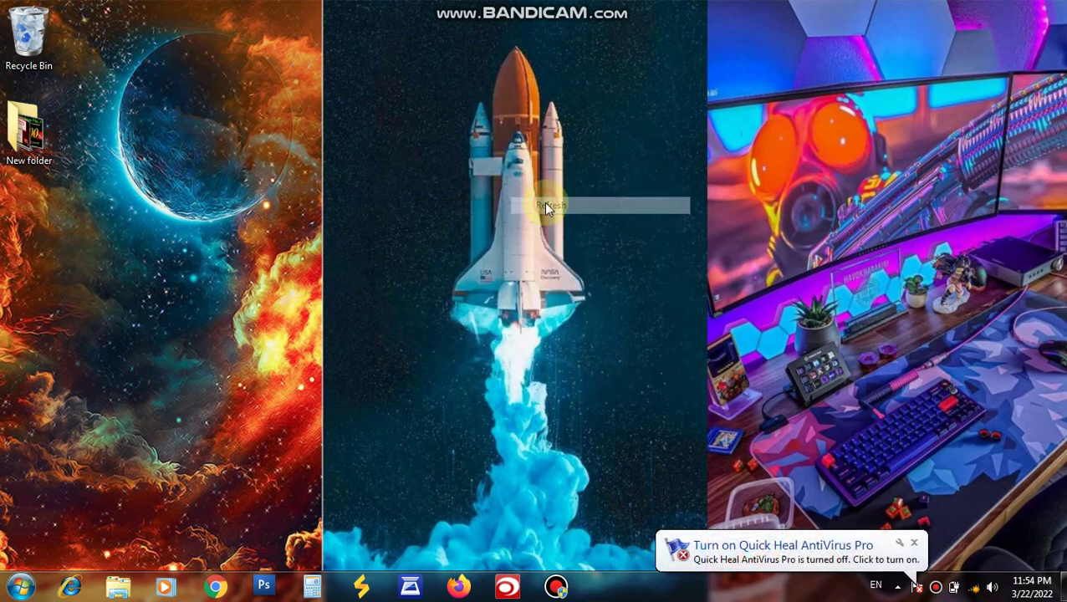
- Open the Corel Draw 16 folder inside Drive > Shoftware on the Software (G:) drive
{"action": "left_click", "coordinate": [118, 590]}
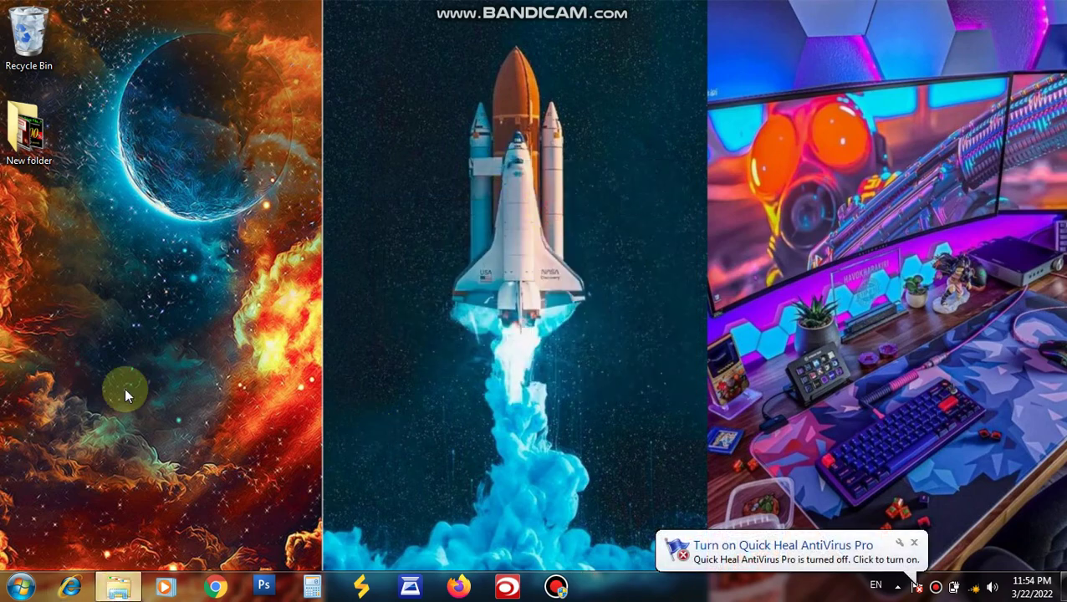
{"action": "left_click", "coordinate": [83, 350]}
{"action": "double_click", "coordinate": [346, 182]}
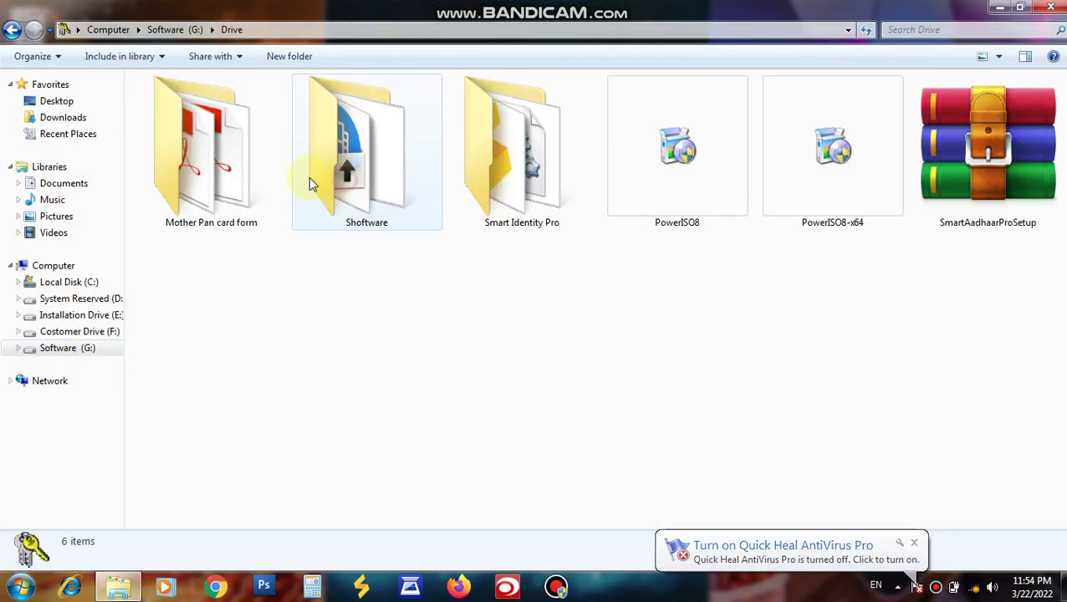
{"action": "double_click", "coordinate": [336, 175]}
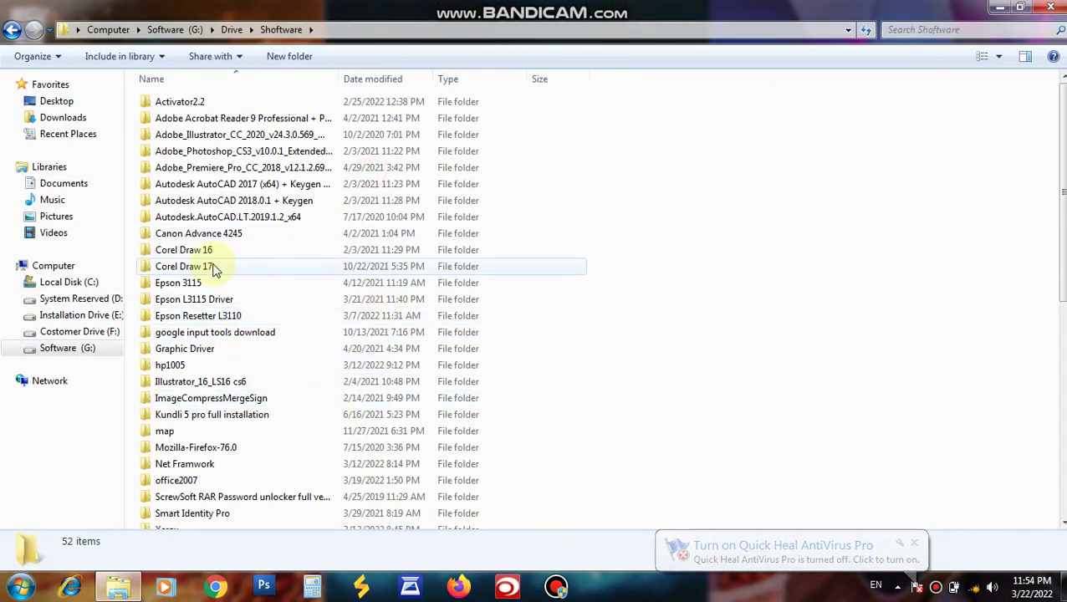
{"action": "left_click", "coordinate": [256, 251]}
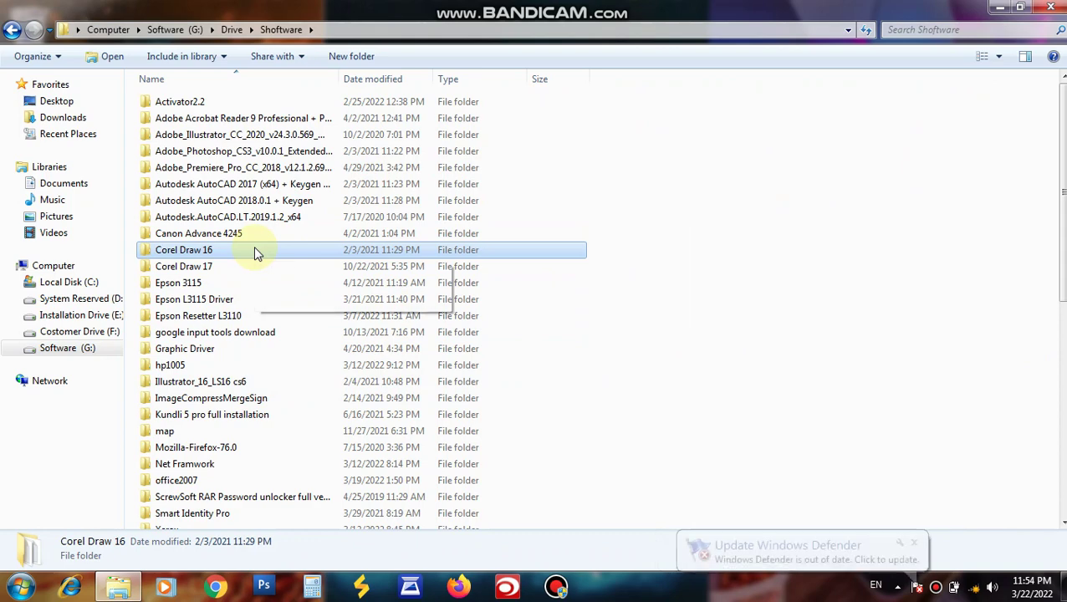
{"action": "left_click", "coordinate": [232, 264]}
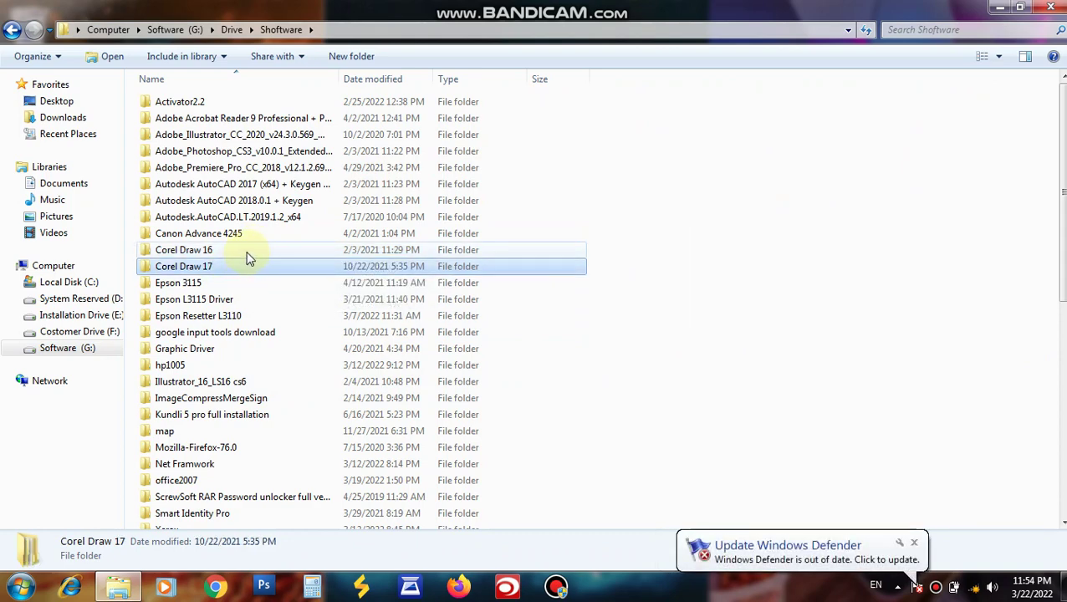
{"action": "left_click", "coordinate": [246, 251]}
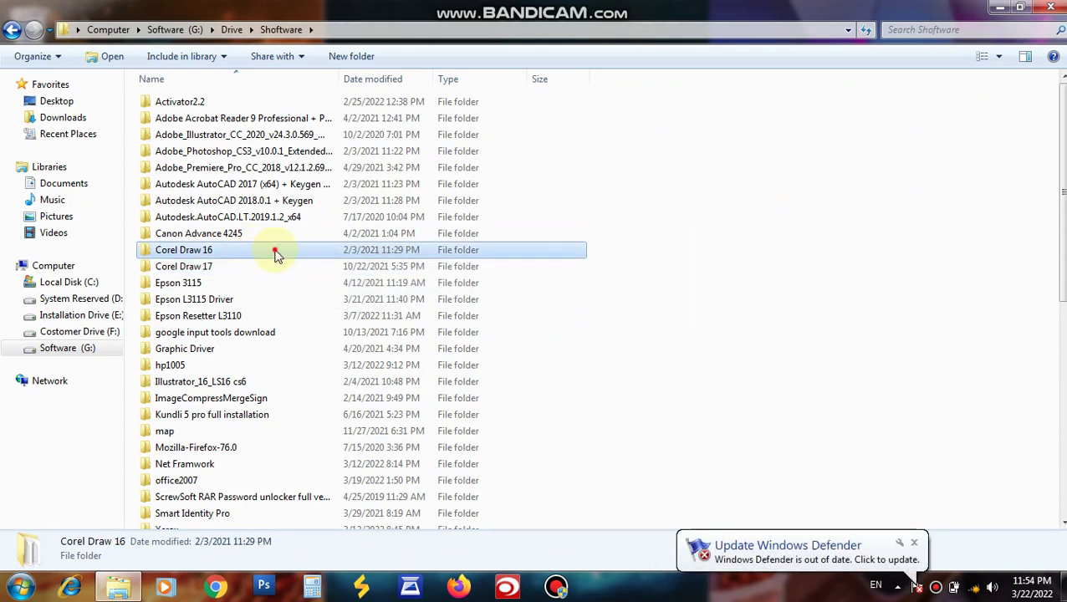
{"action": "double_click", "coordinate": [276, 253]}
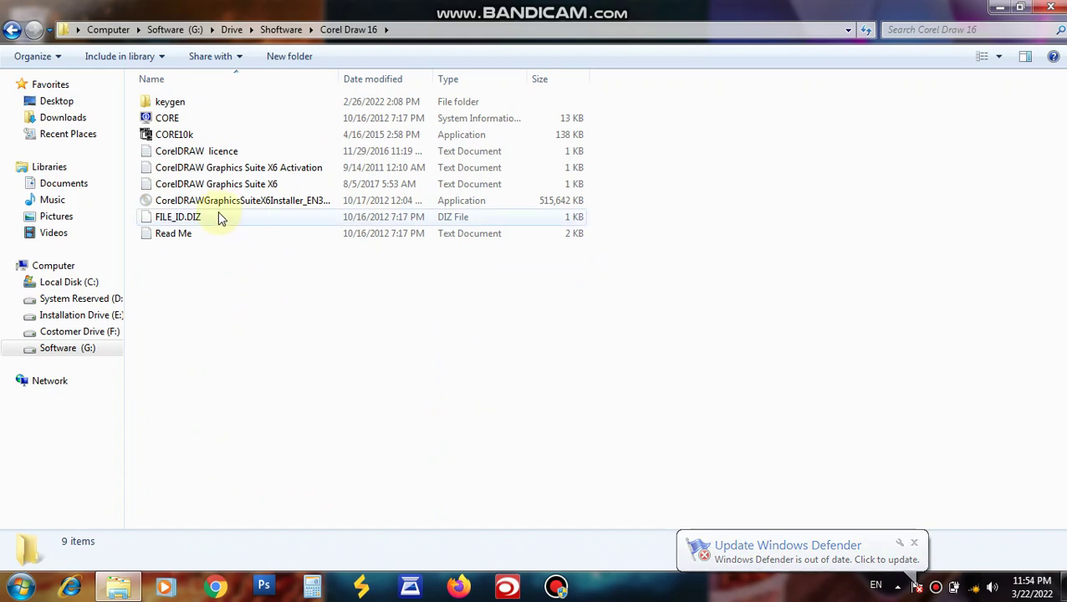
- Run the CorelDRAW Graphics Suite X6 installer from the Corel Draw 16 folder and accept its license agreement
{"action": "left_click", "coordinate": [261, 184]}
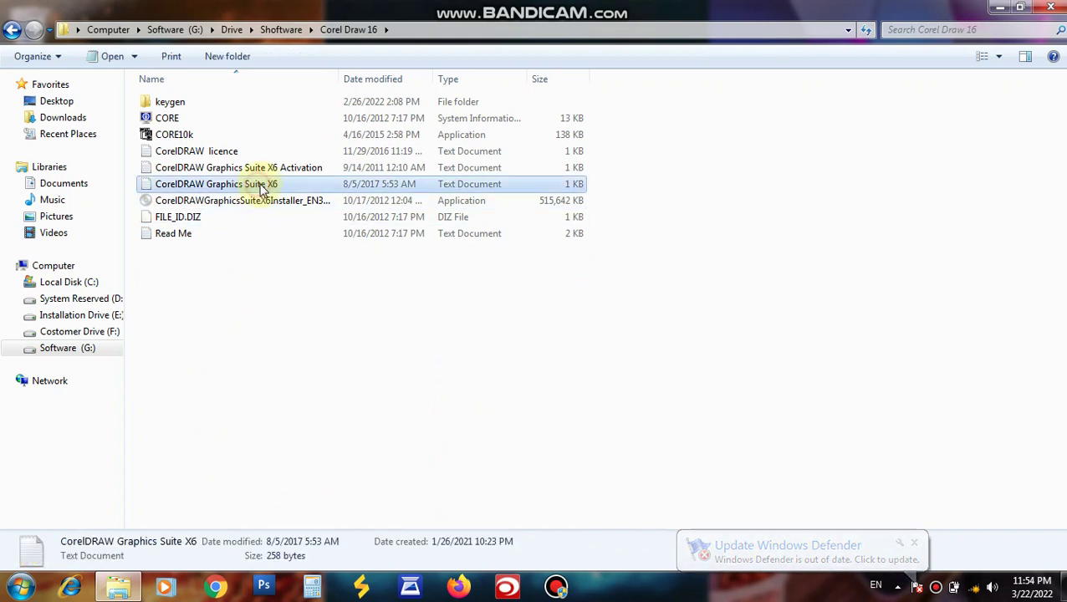
{"action": "left_click", "coordinate": [191, 206]}
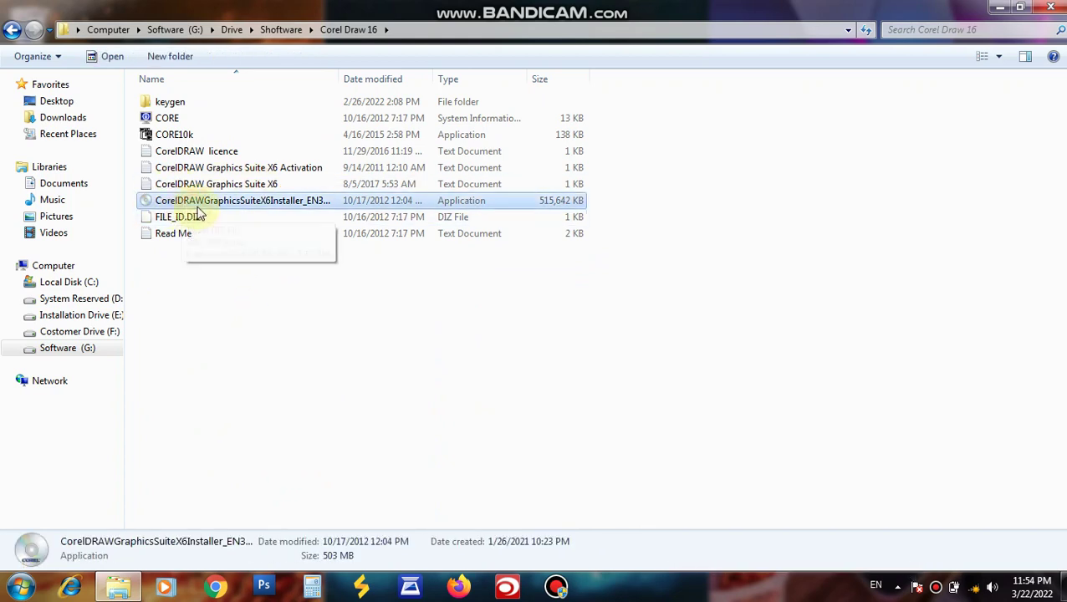
{"action": "double_click", "coordinate": [243, 209]}
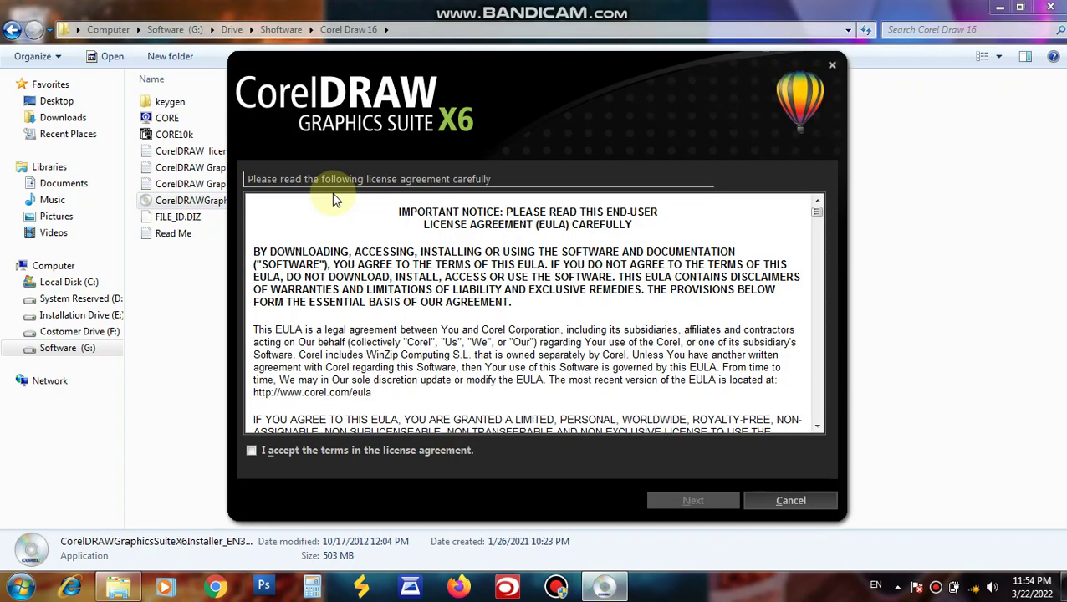
{"action": "left_click", "coordinate": [250, 451]}
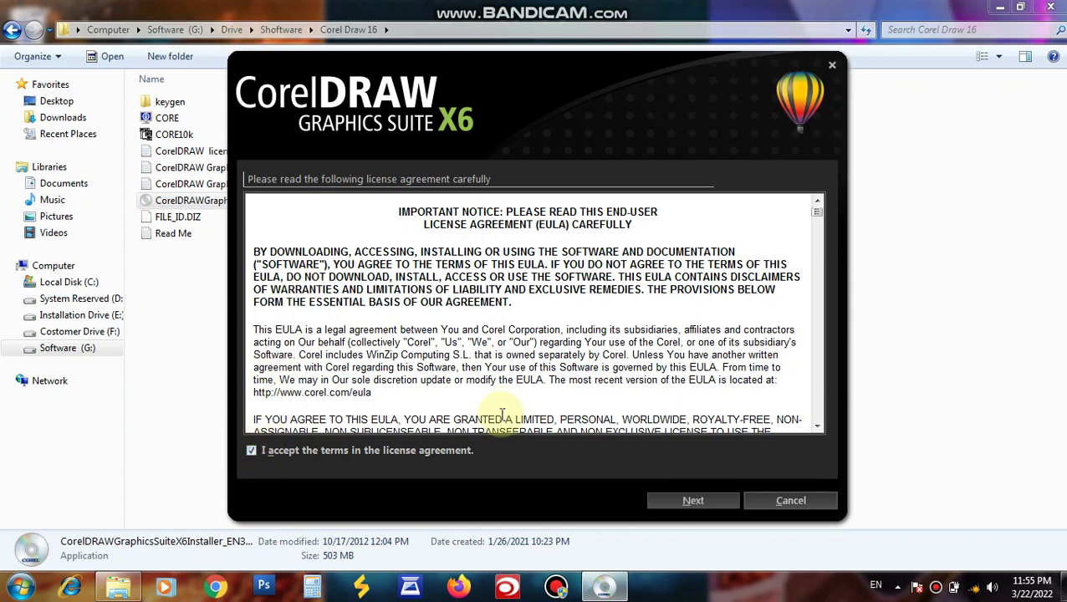
{"action": "left_click", "coordinate": [684, 499]}
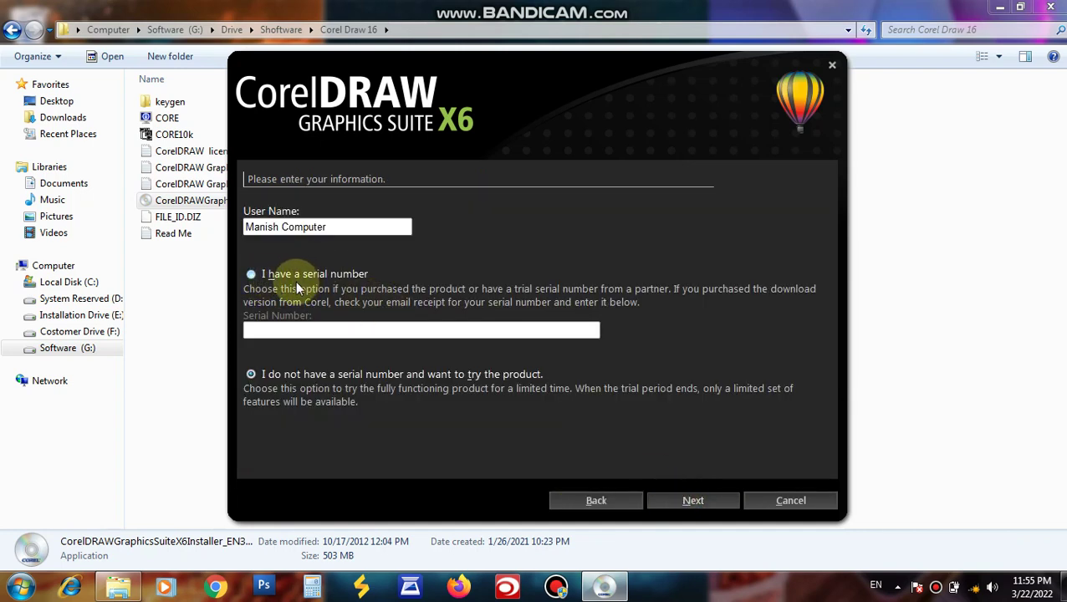
- Choose the option of having a serial number in the setup and open the Keygen application from the keygen subfolder
{"action": "left_click", "coordinate": [253, 275]}
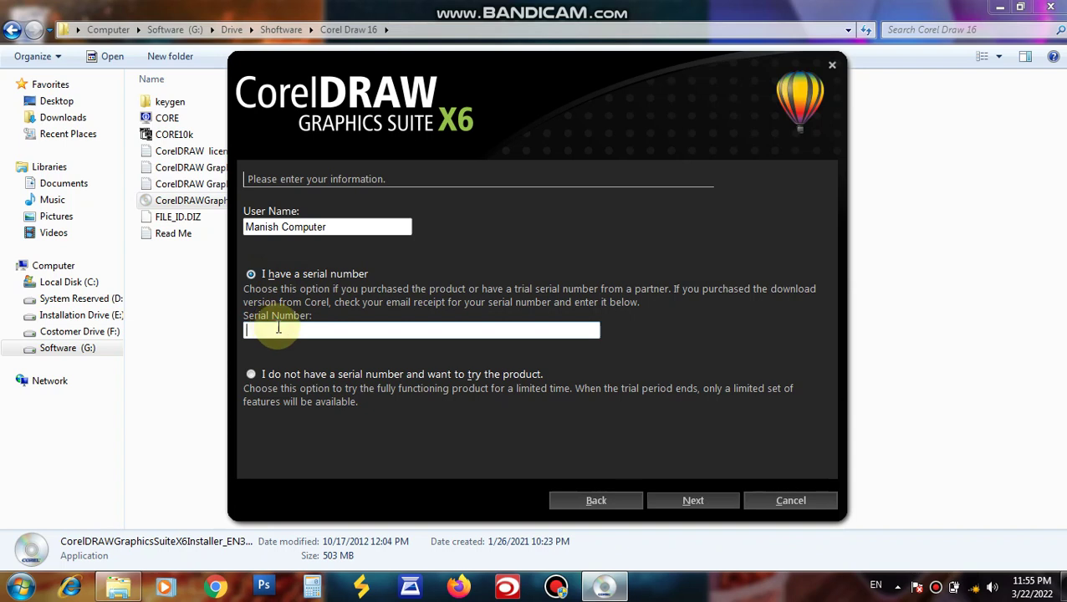
{"action": "left_click", "coordinate": [275, 329]}
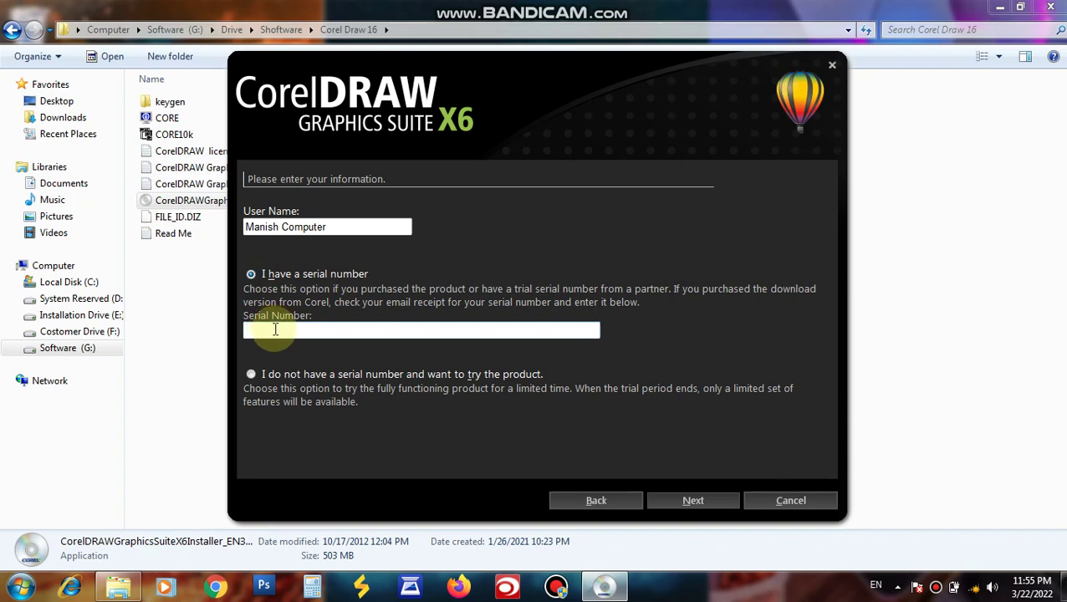
{"action": "left_click", "coordinate": [185, 279]}
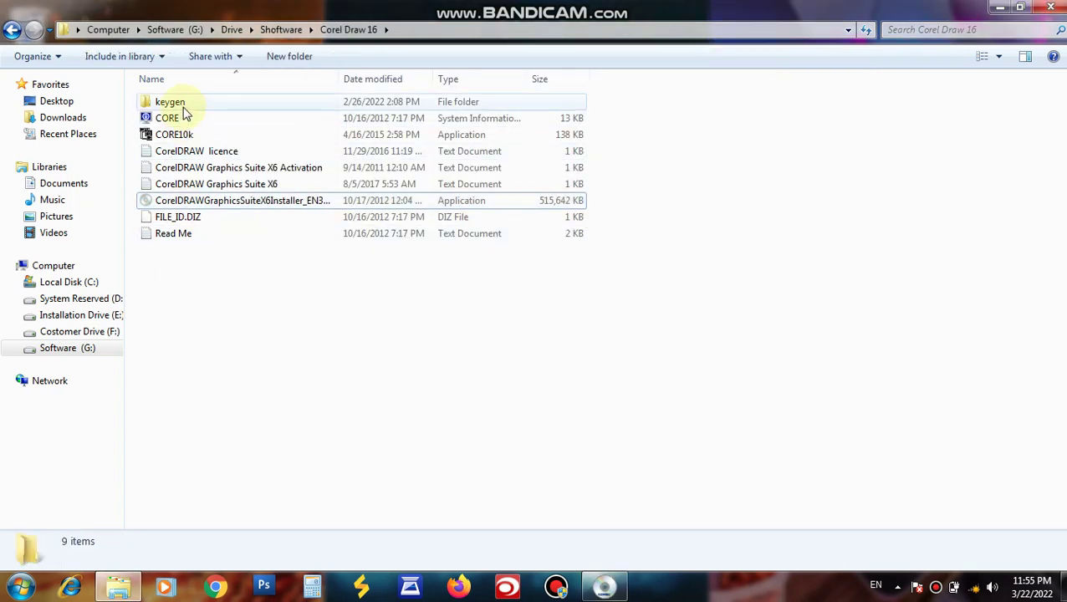
{"action": "double_click", "coordinate": [179, 102]}
{"action": "left_click", "coordinate": [186, 103]}
{"action": "double_click", "coordinate": [186, 103]}
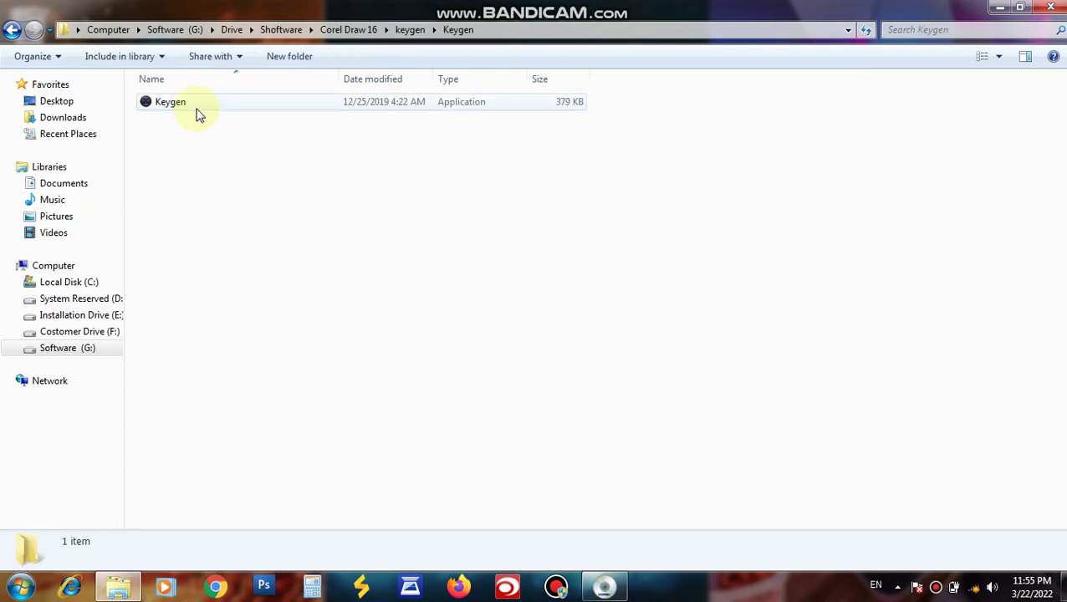
{"action": "left_click", "coordinate": [194, 107]}
{"action": "double_click", "coordinate": [192, 115]}
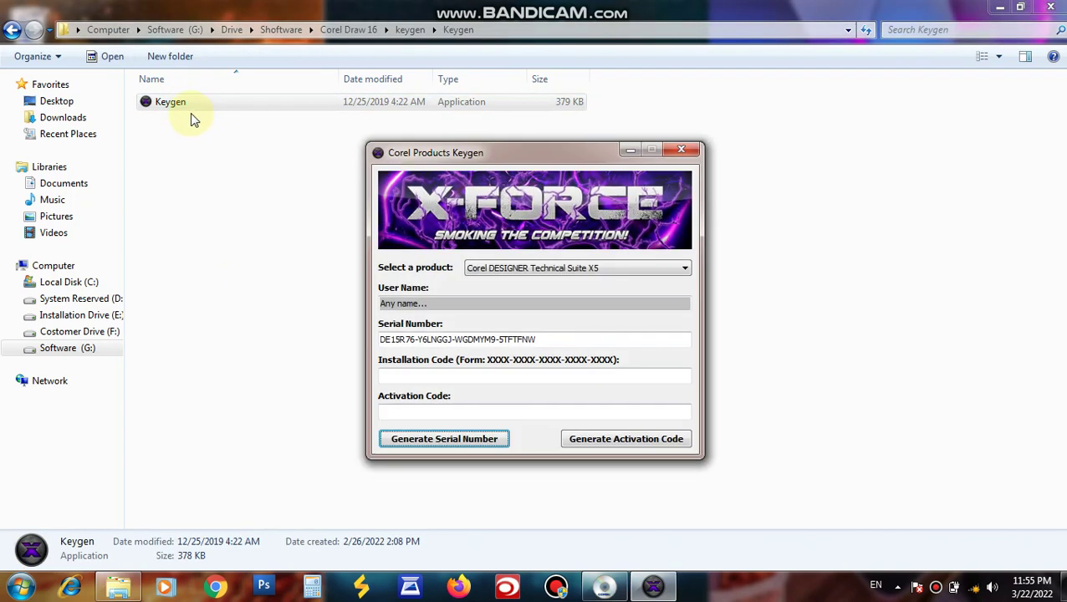
- Select CorelDRAW Graphics Suite X6 as the product in the Corel Products Keygen and copy the serial number
{"action": "left_click", "coordinate": [651, 268]}
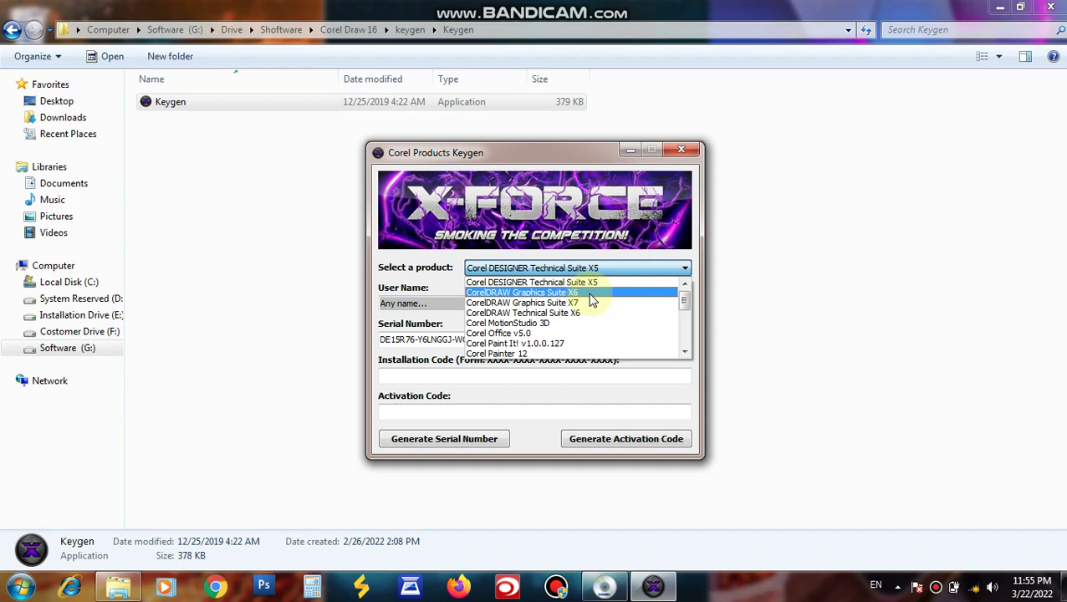
{"action": "left_click", "coordinate": [586, 293]}
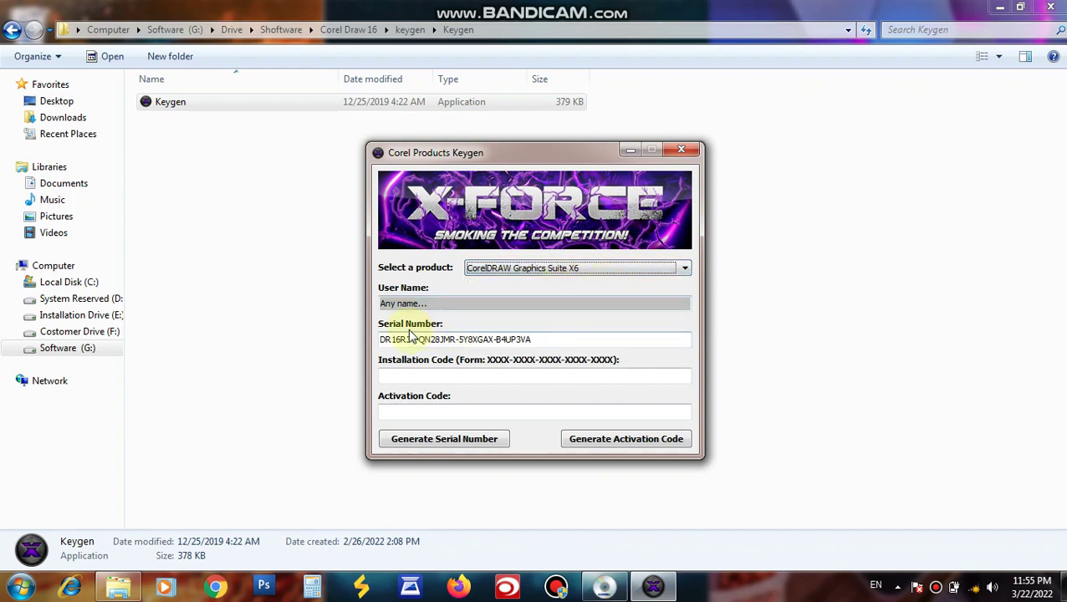
{"action": "left_click_drag", "start_coordinate": [539, 339], "coordinate": [381, 340]}
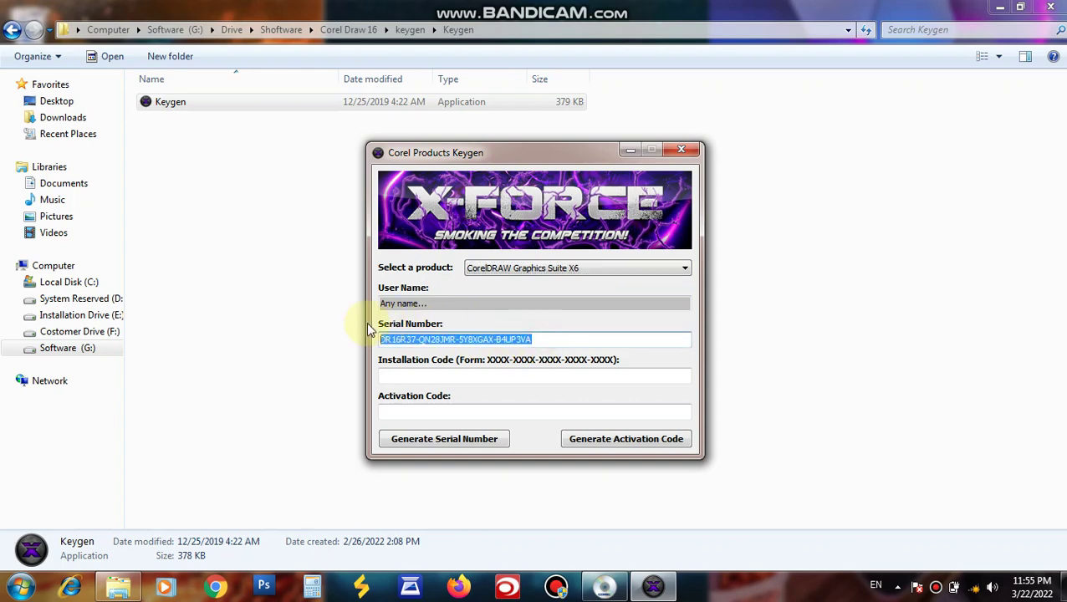
{"action": "right_click", "coordinate": [398, 336]}
{"action": "left_click", "coordinate": [435, 386]}
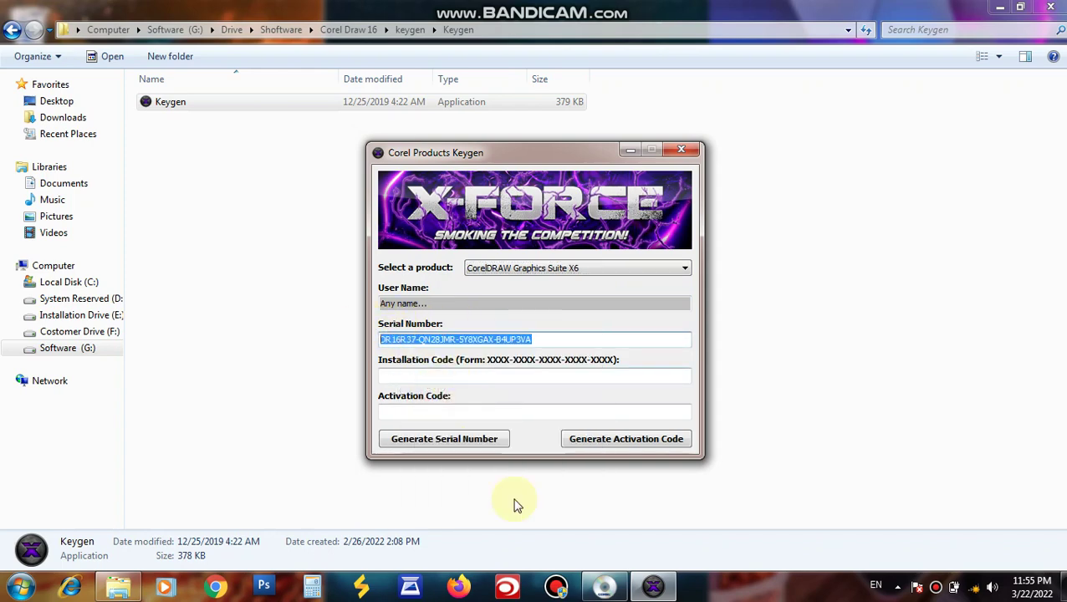
- Return to the CorelDRAW setup, paste the copied value as the serial number, and continue to the installation options
{"action": "left_click", "coordinate": [644, 587]}
{"action": "left_click", "coordinate": [603, 585]}
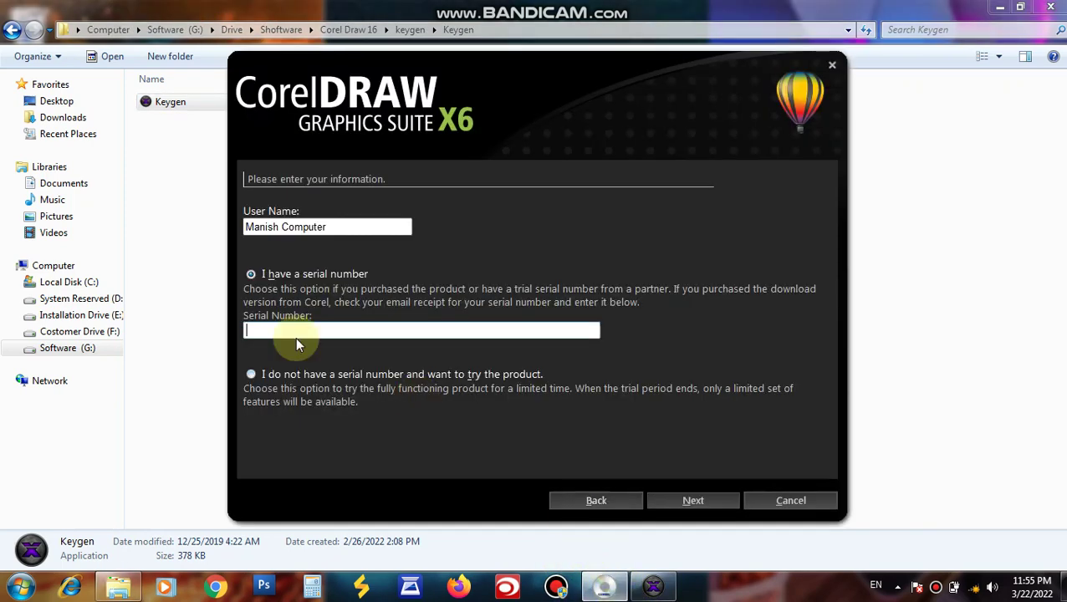
{"action": "left_click", "coordinate": [275, 331]}
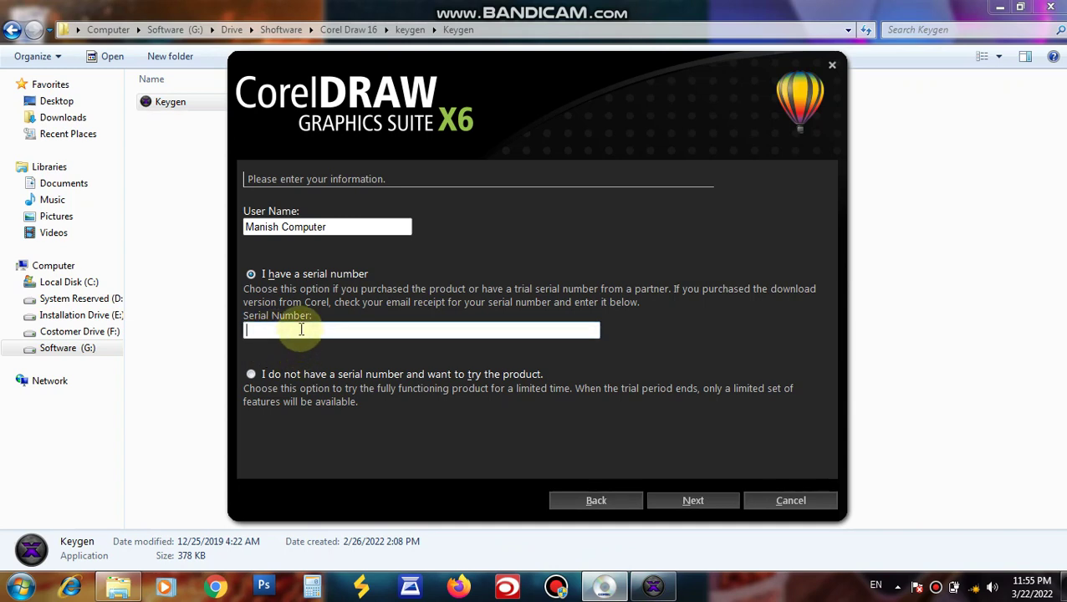
{"action": "key", "text": "ctrl+v"}
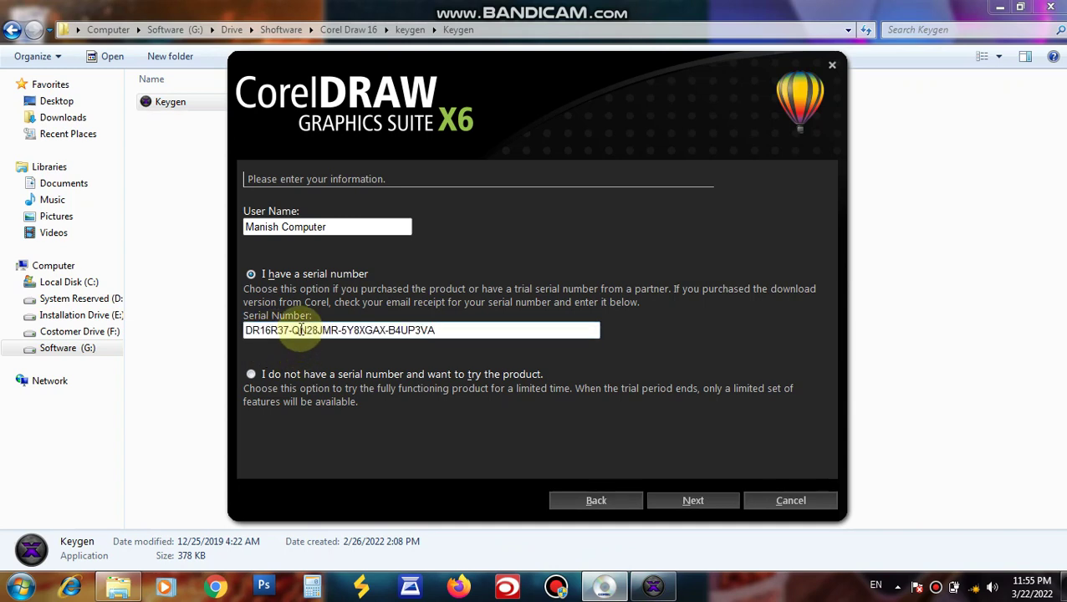
{"action": "left_click", "coordinate": [670, 501]}
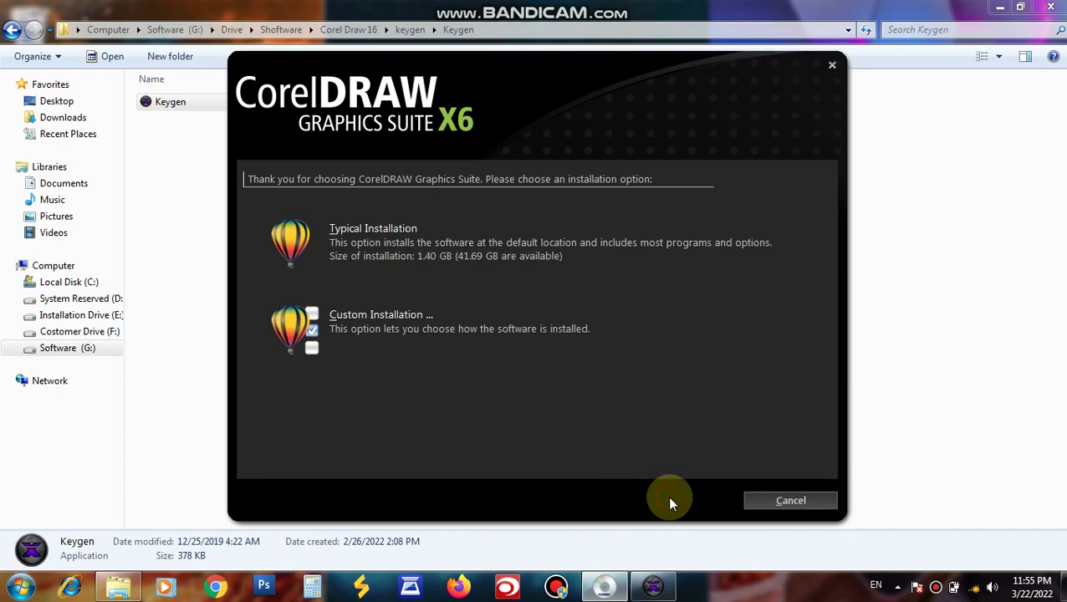
- Choose a custom installation without Corel PHOTO-PAINT, Corel CONNECT, Corel CAPTURE and Bitstream Font Navigator, and continue to the features
{"action": "left_click", "coordinate": [311, 322]}
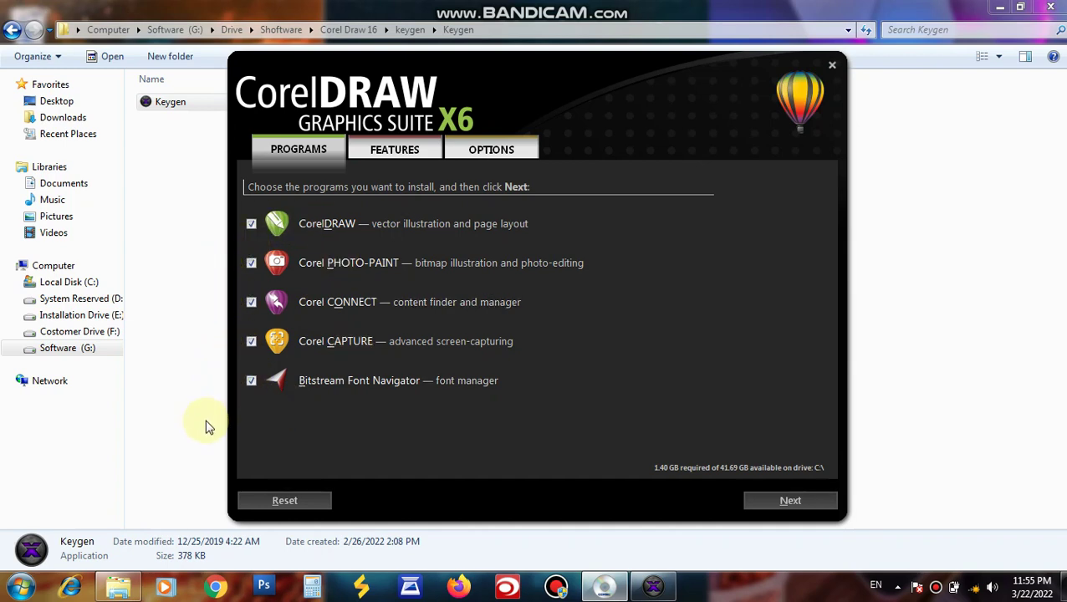
{"action": "left_click", "coordinate": [251, 382]}
{"action": "left_click", "coordinate": [251, 341]}
{"action": "left_click", "coordinate": [251, 303]}
{"action": "left_click", "coordinate": [250, 264]}
{"action": "left_click", "coordinate": [802, 501]}
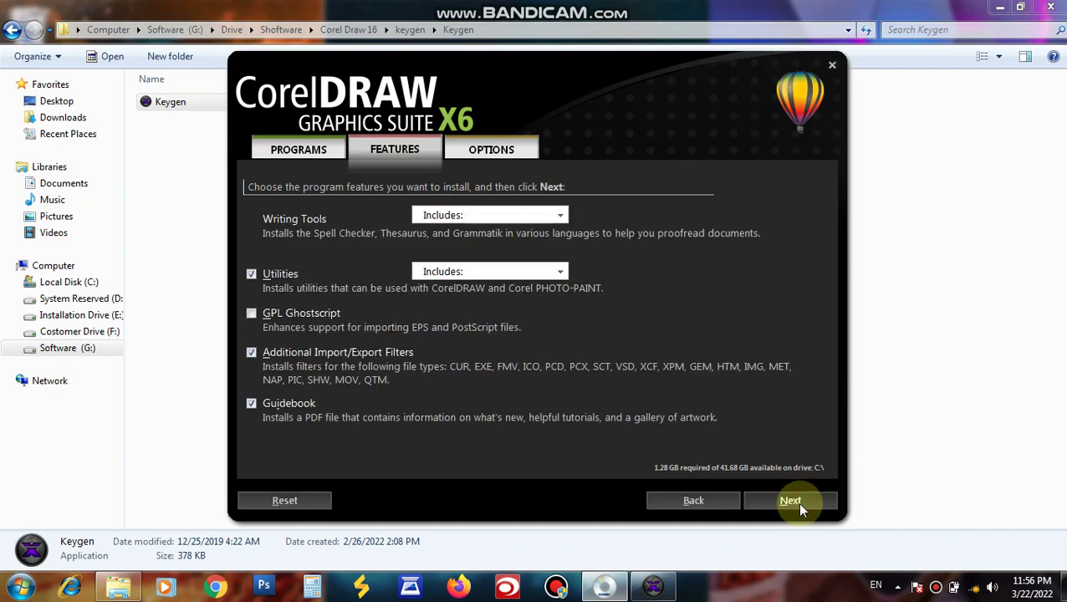
- Exclude the Guidebook from the installed features and turn off Allow product updates in the additional options
{"action": "left_click", "coordinate": [252, 406]}
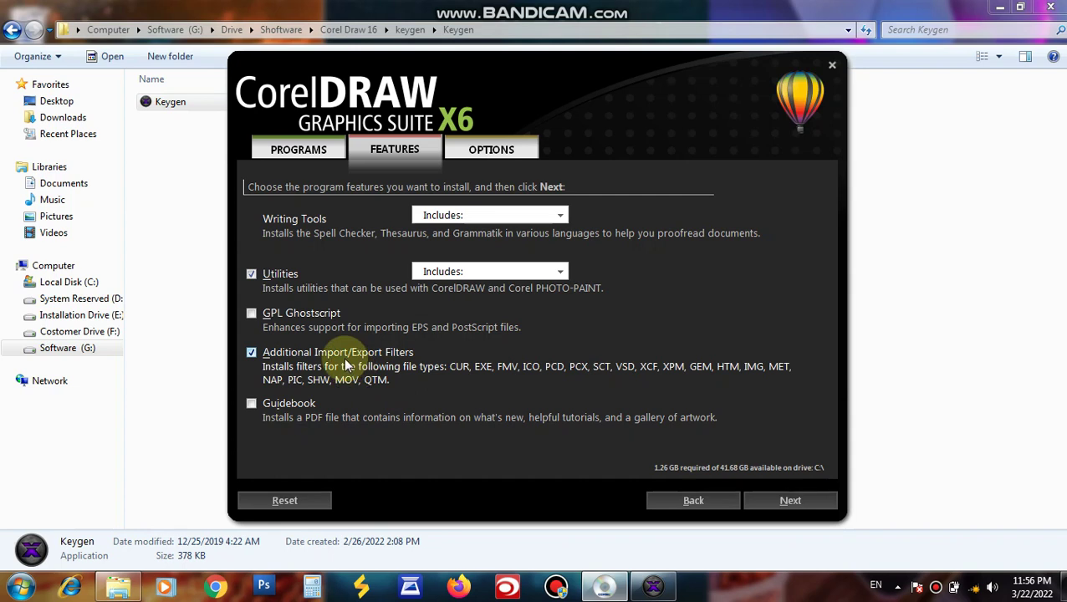
{"action": "left_click", "coordinate": [790, 503]}
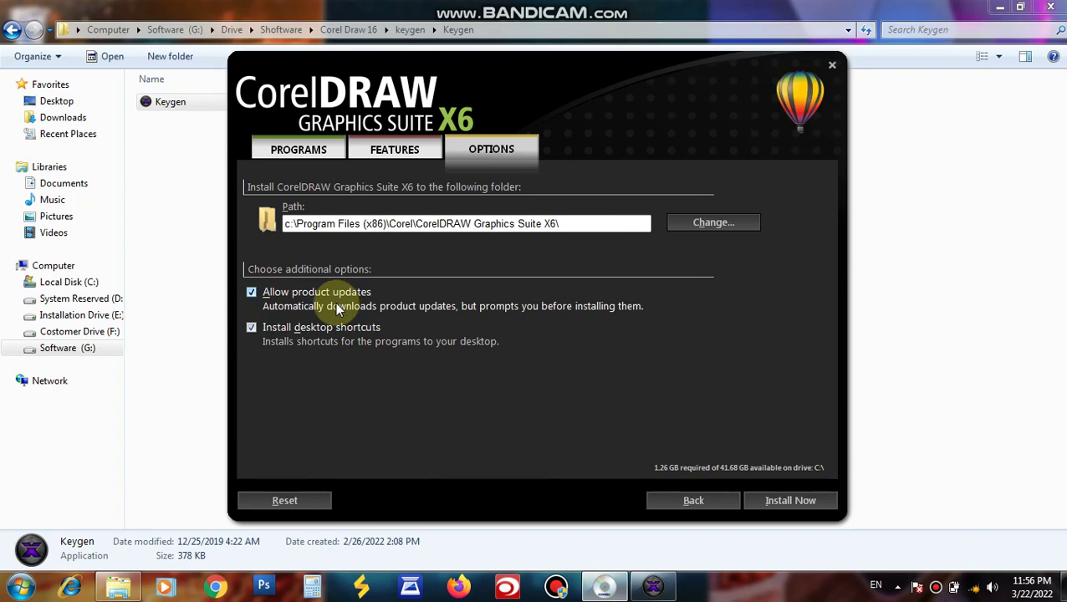
{"action": "left_click", "coordinate": [253, 292]}
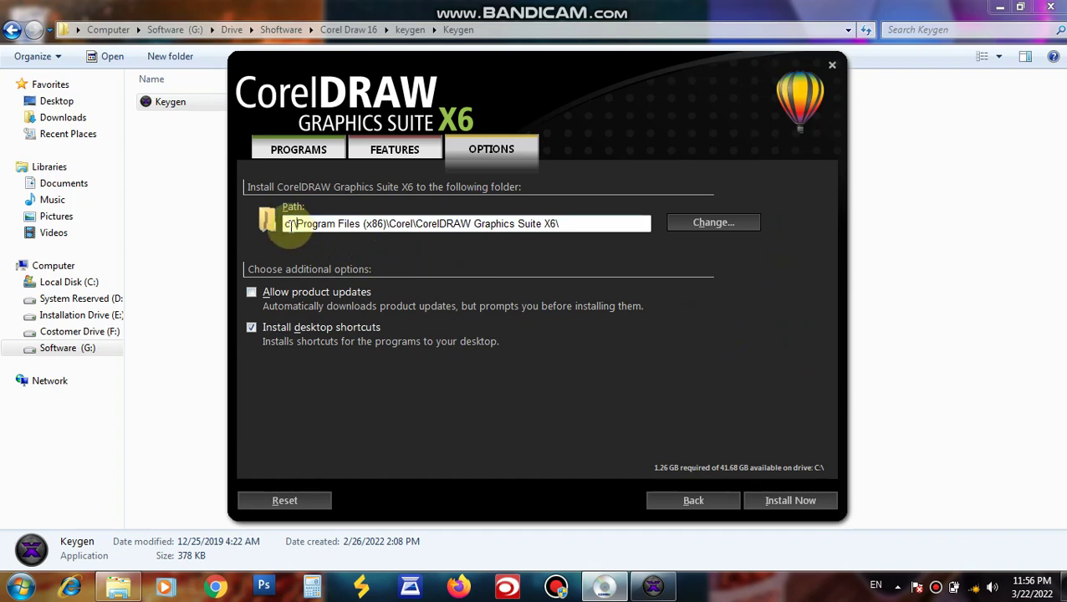
- Set the installation path to E:\Program Files (x86)\Corel\CorelDRAW Graphics Suite X6\, install the suite, and finish the setup
{"action": "left_click_drag", "start_coordinate": [284, 224], "coordinate": [336, 244]}
{"action": "left_click", "coordinate": [368, 226]}
{"action": "left_click_drag", "start_coordinate": [285, 224], "coordinate": [294, 224]}
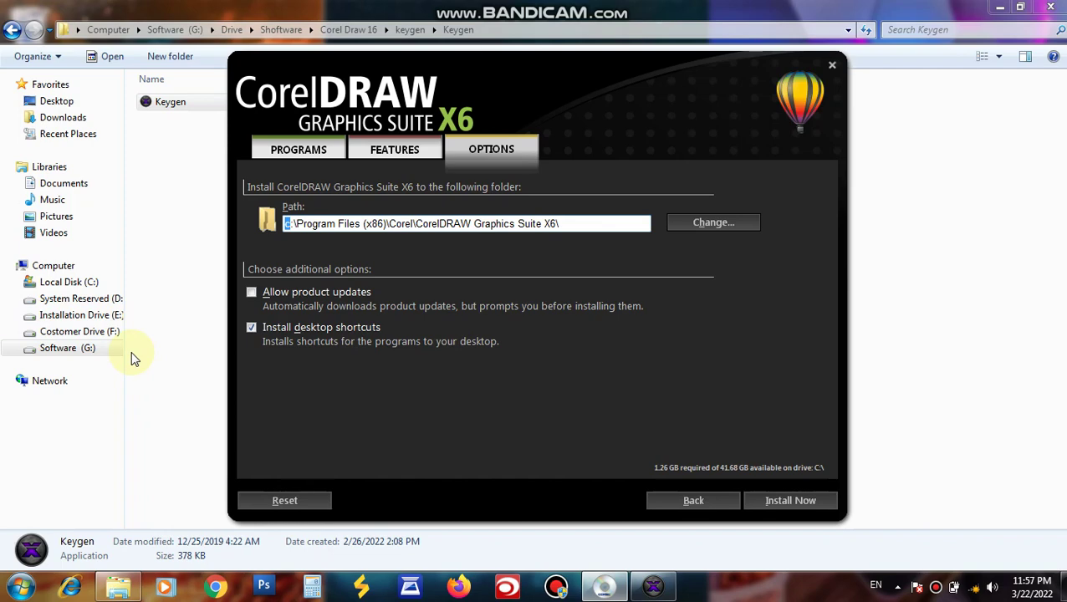
{"action": "type", "text": "E"}
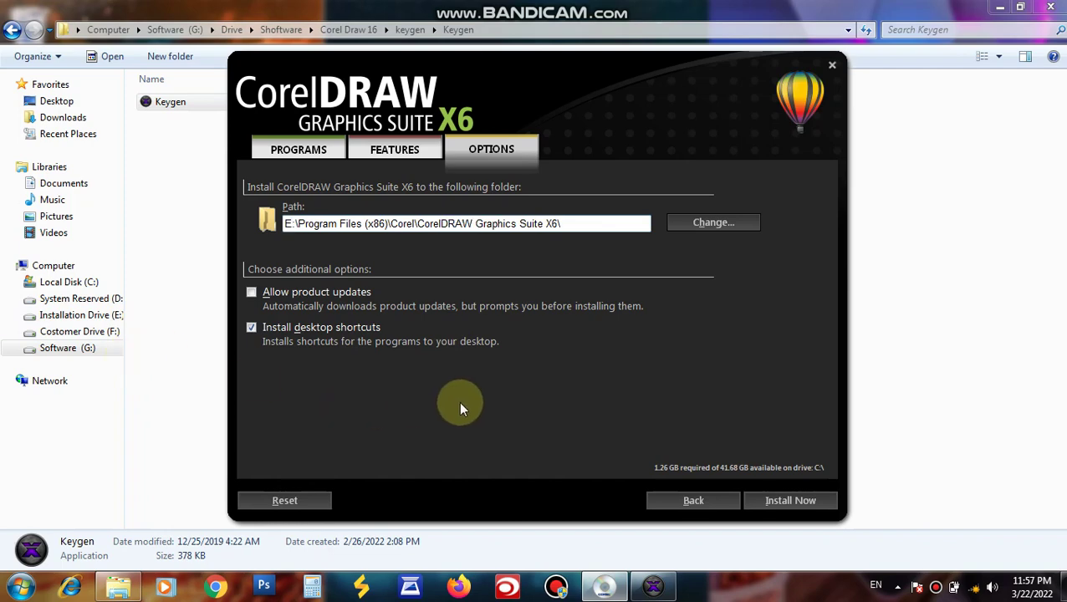
{"action": "left_click", "coordinate": [775, 503]}
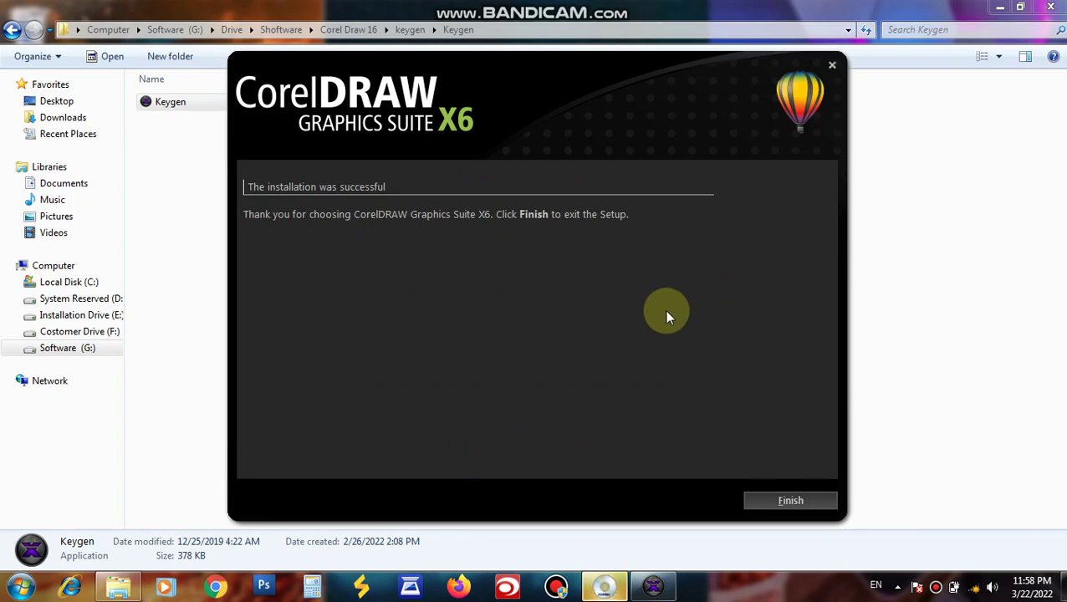
{"action": "left_click", "coordinate": [757, 502]}
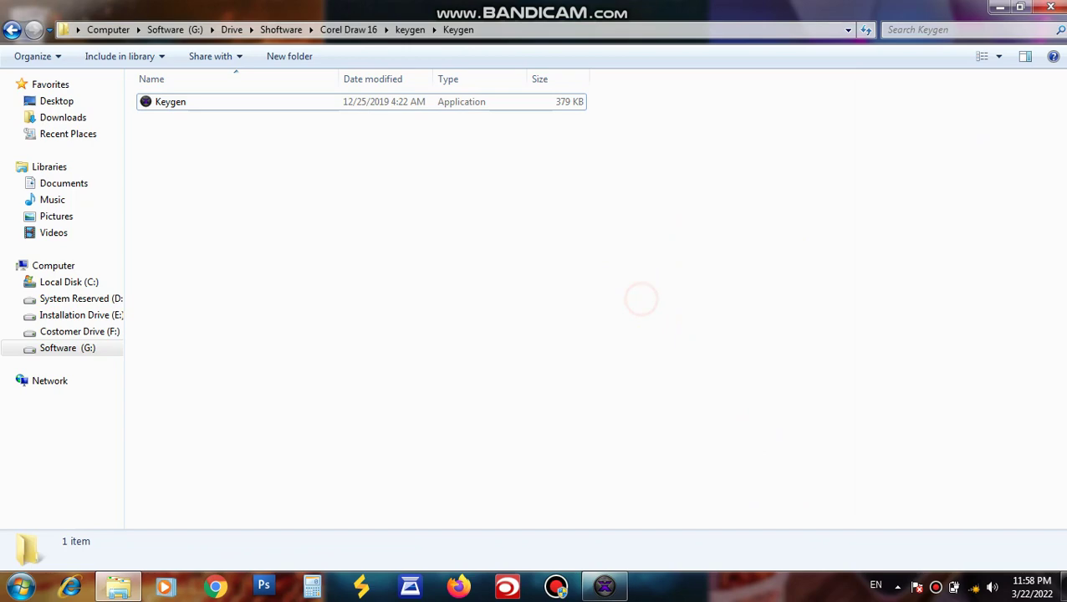
- Close the Keygen folder window, refresh the desktop, and launch CorelDRAW X6 from its desktop shortcut
{"action": "left_click", "coordinate": [1050, 7]}
{"action": "right_click", "coordinate": [429, 134]}
{"action": "left_click", "coordinate": [473, 114]}
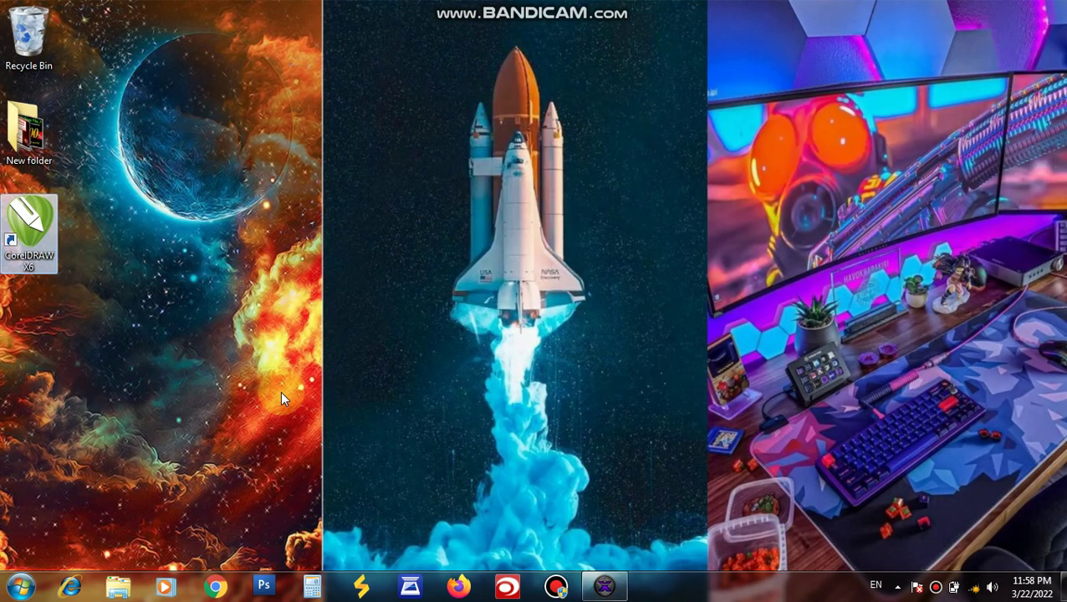
{"action": "key", "text": "Return"}
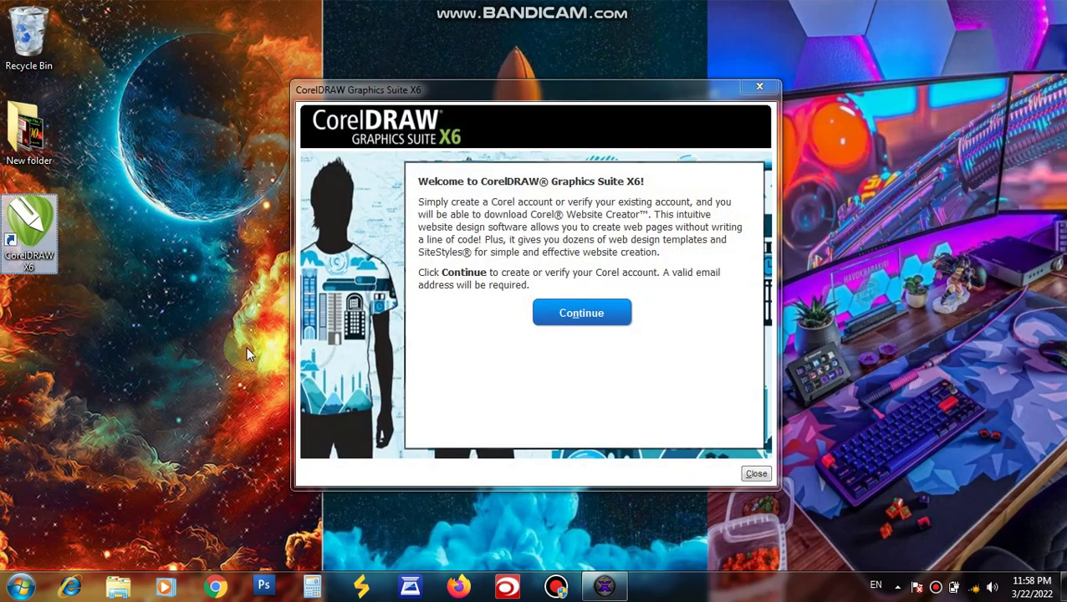
- Try to continue to the Corel account verification, go back, and close the account welcome window
{"action": "left_click", "coordinate": [562, 322]}
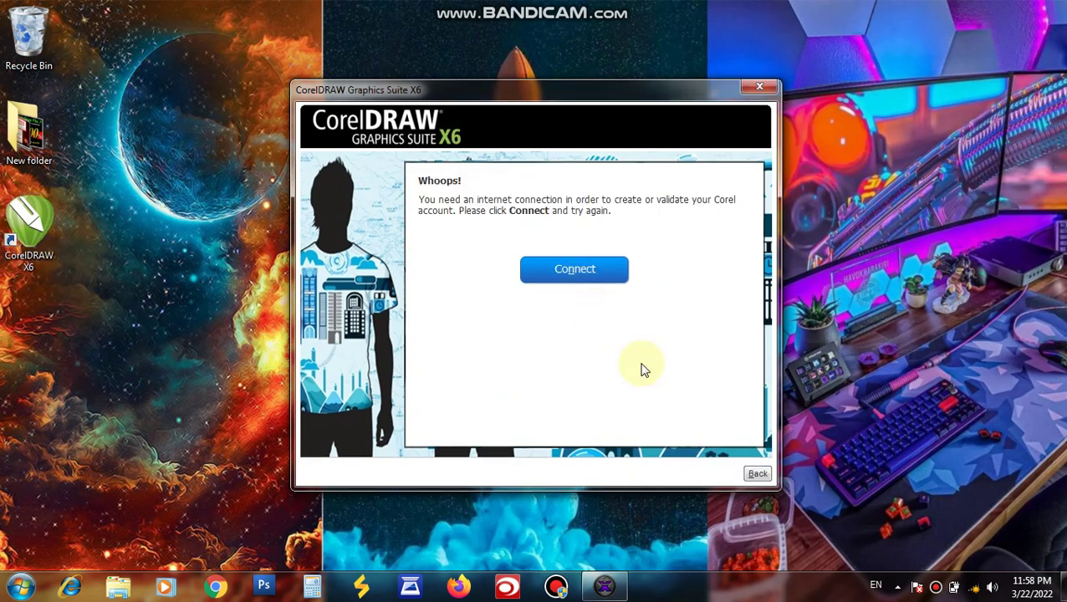
{"action": "left_click", "coordinate": [759, 475]}
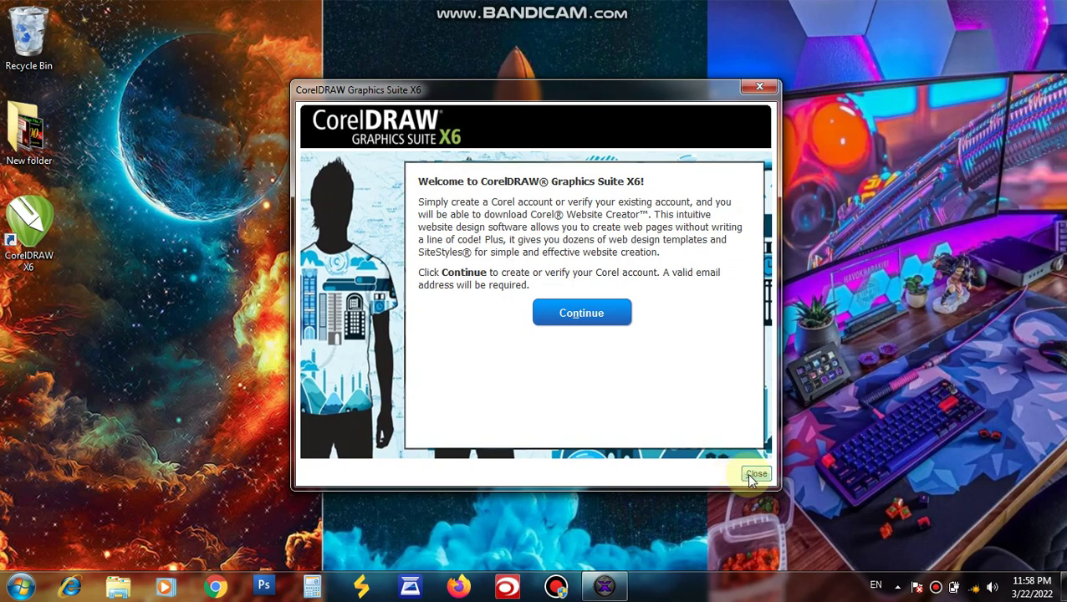
{"action": "left_click", "coordinate": [755, 474]}
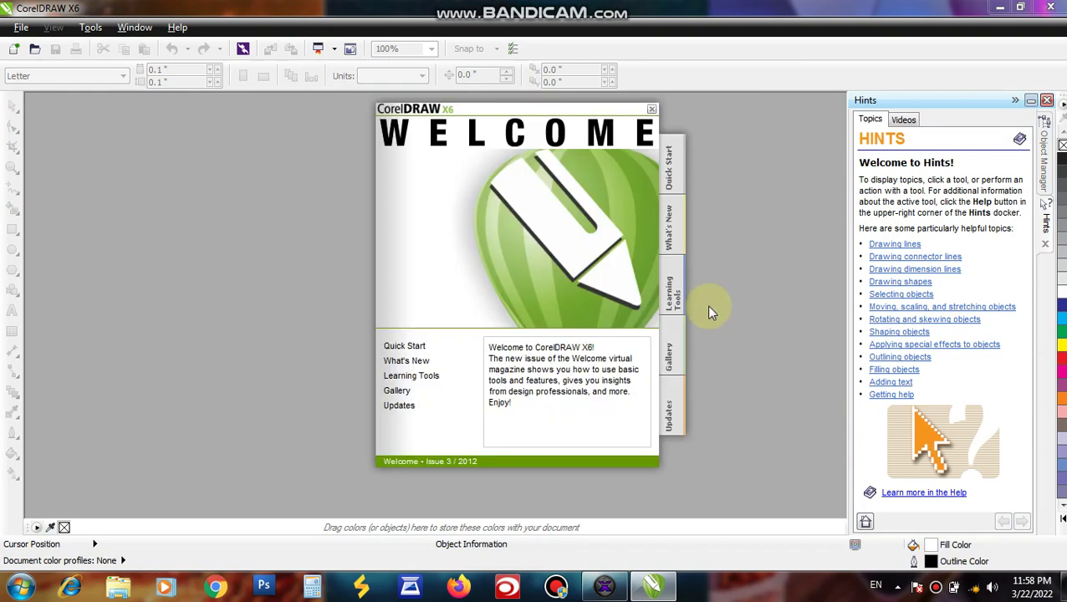
- Turn off product update notifications and automatic update downloads in the Update Settings, and close the welcome screen
{"action": "left_click", "coordinate": [670, 427]}
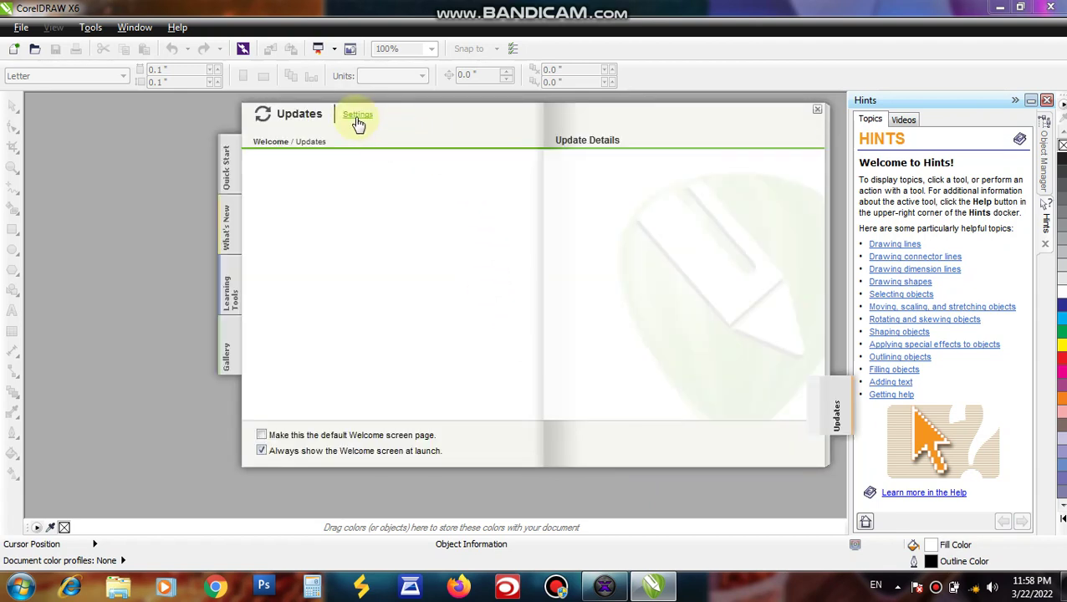
{"action": "left_click", "coordinate": [357, 122]}
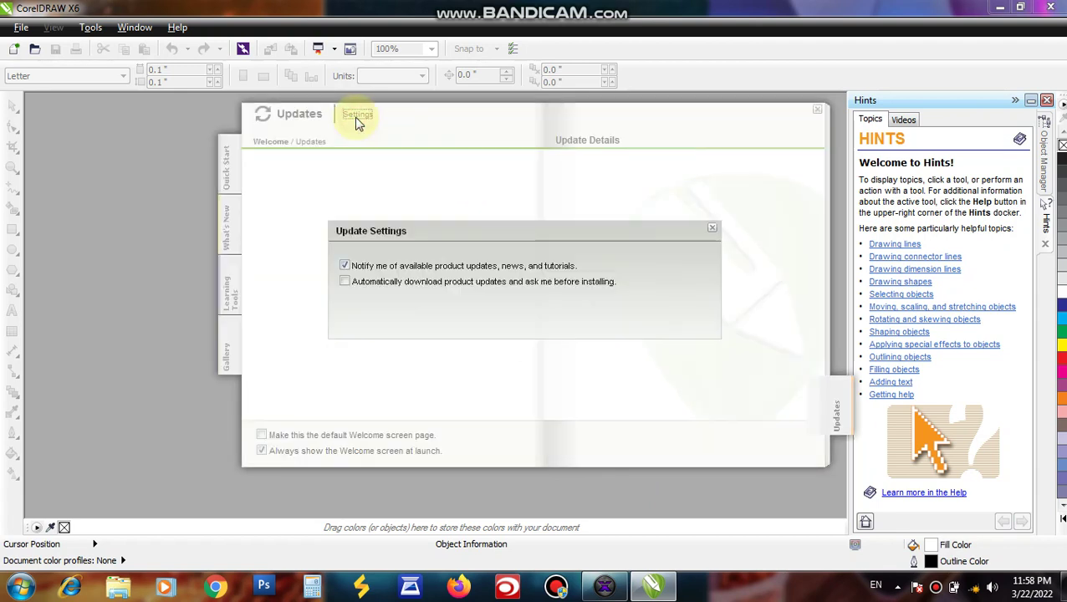
{"action": "left_click", "coordinate": [347, 267]}
{"action": "left_click", "coordinate": [354, 284]}
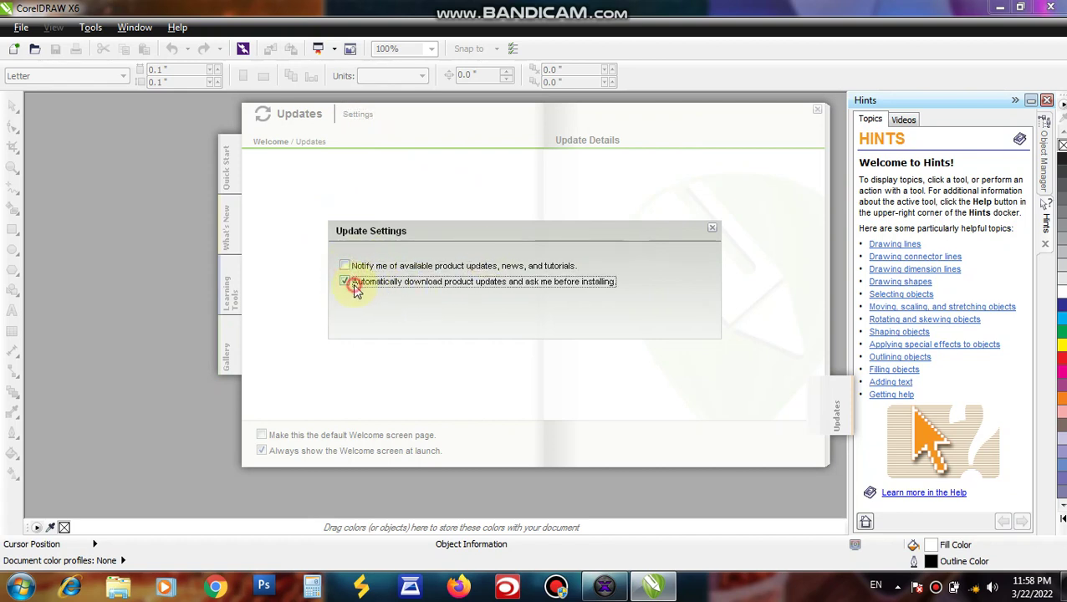
{"action": "left_click", "coordinate": [344, 266]}
{"action": "left_click", "coordinate": [345, 282]}
{"action": "left_click", "coordinate": [344, 266]}
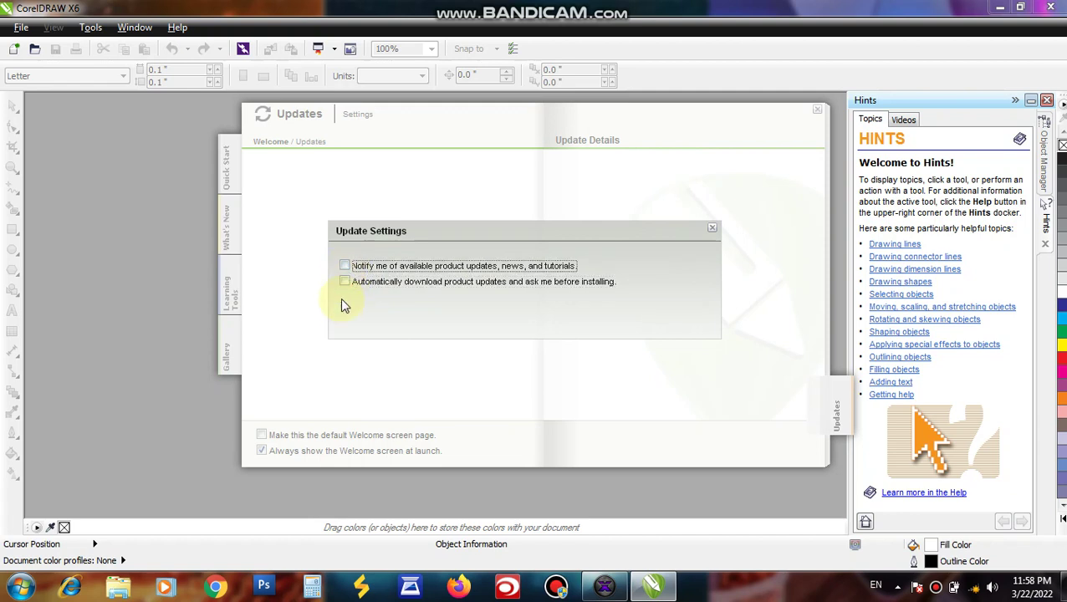
{"action": "left_click", "coordinate": [712, 228]}
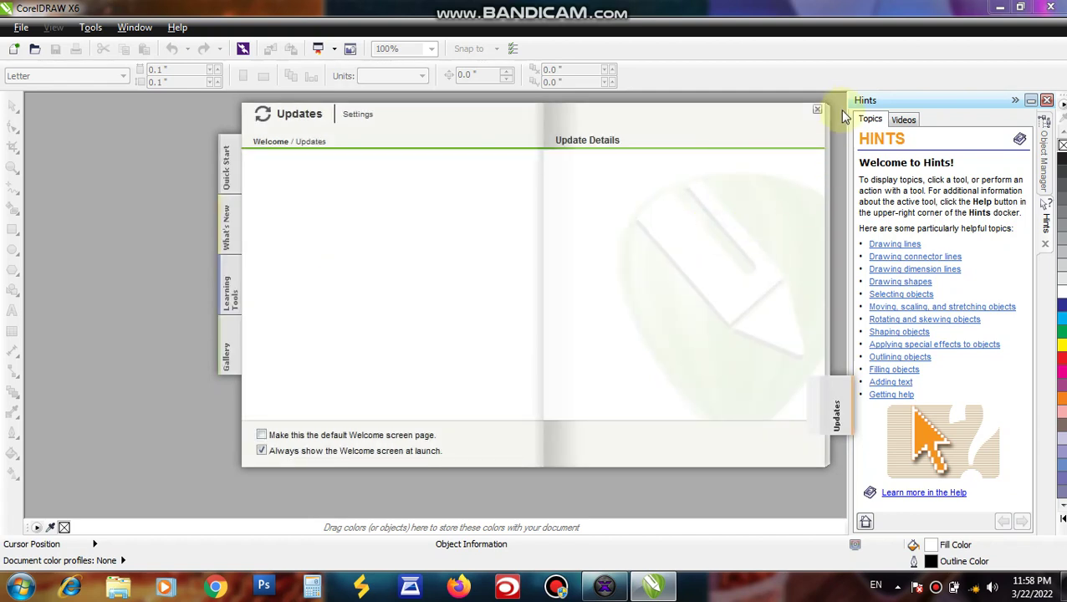
{"action": "left_click", "coordinate": [820, 112]}
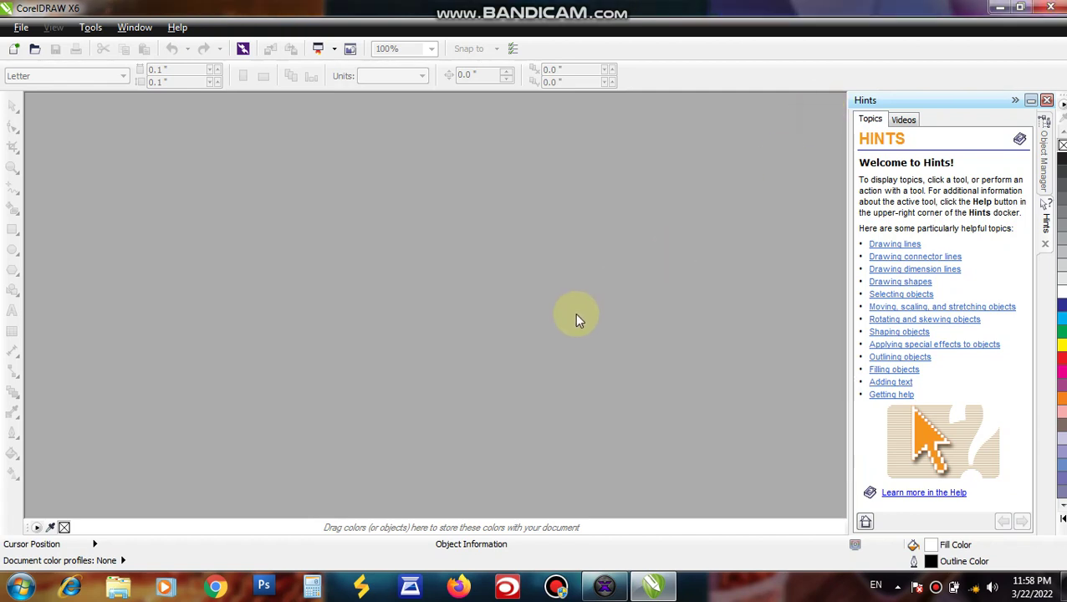
- Create a new Letter-size document with the default settings and close the Hints docker
{"action": "key", "text": "ctrl+n"}
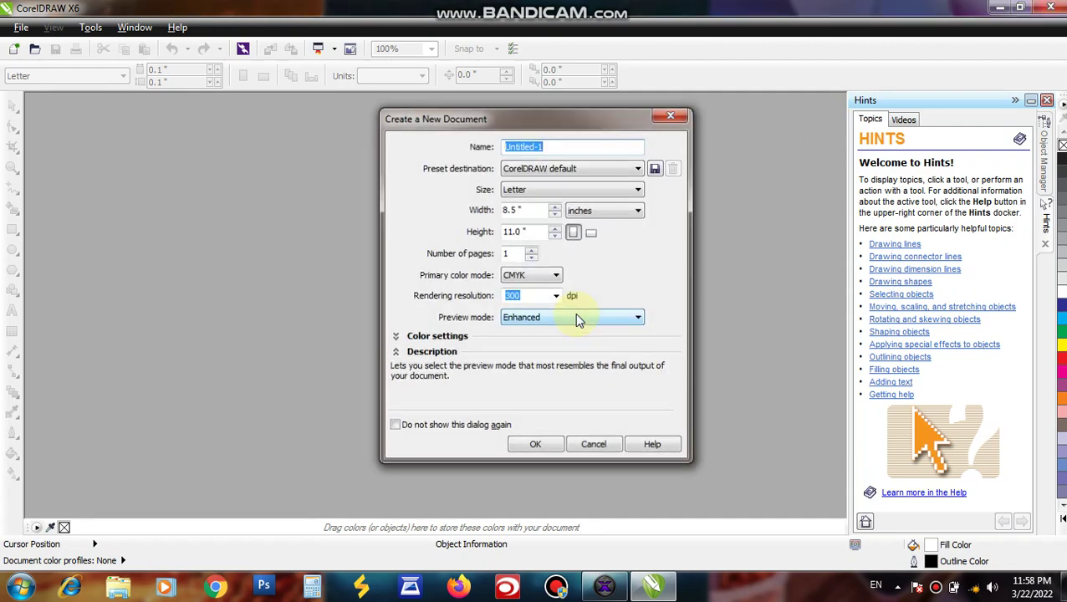
{"action": "key", "text": "Return"}
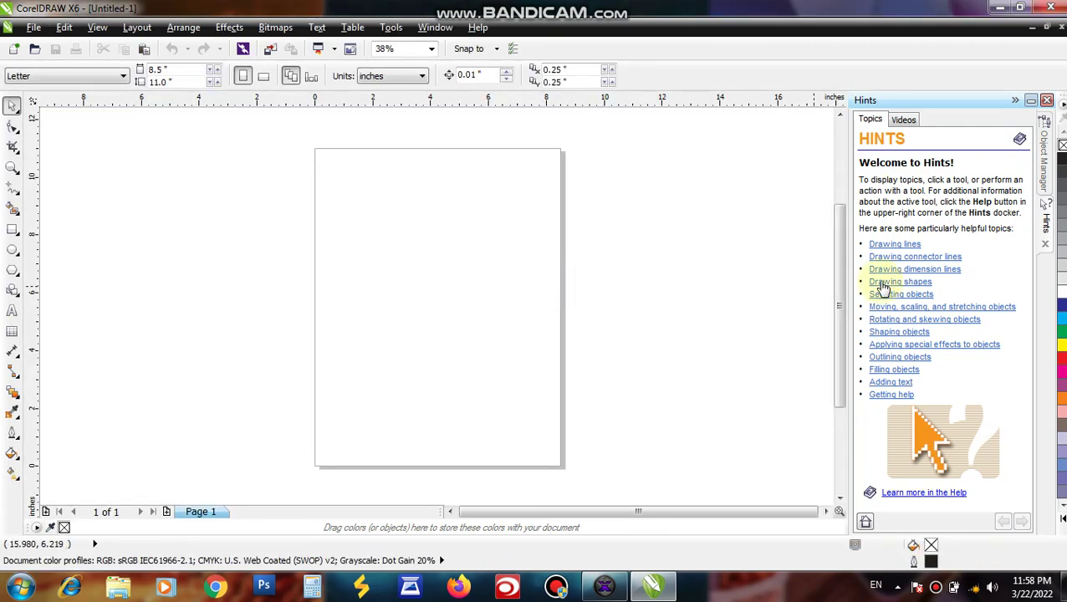
{"action": "left_click", "coordinate": [1046, 100]}
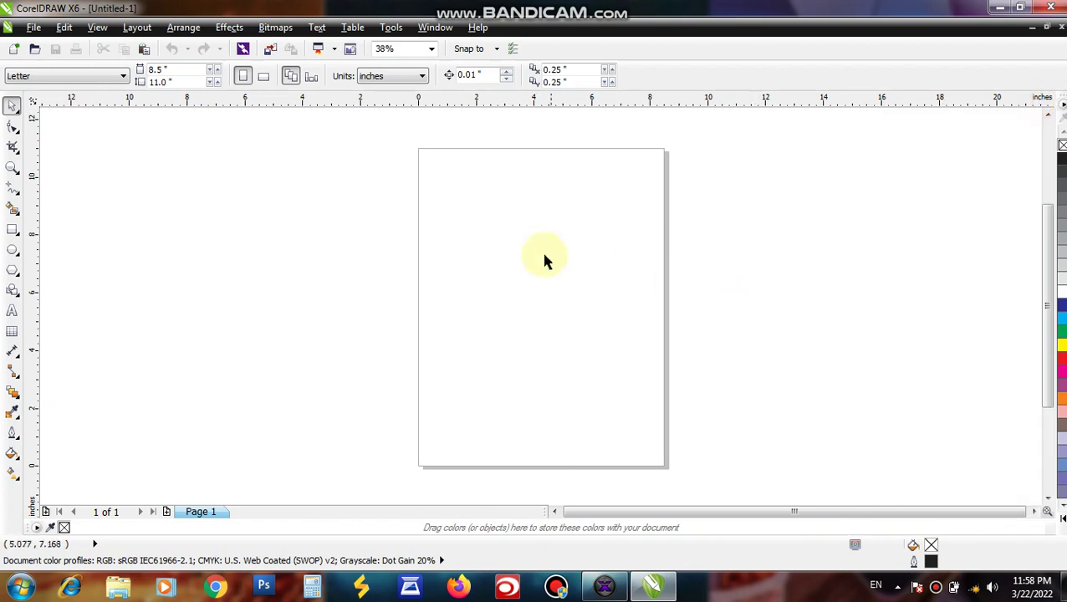
{"action": "left_click", "coordinate": [207, 221]}
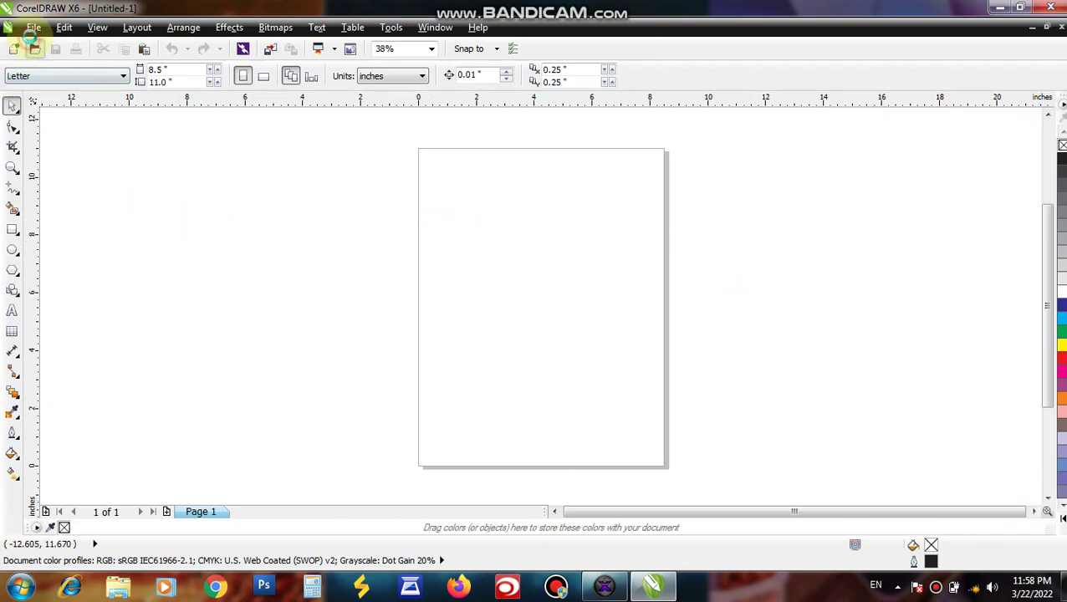
- Save the blank drawing to the Desktop as Untitled-1 in CDR format, version 16.0, and close CorelDRAW
{"action": "left_click", "coordinate": [34, 47]}
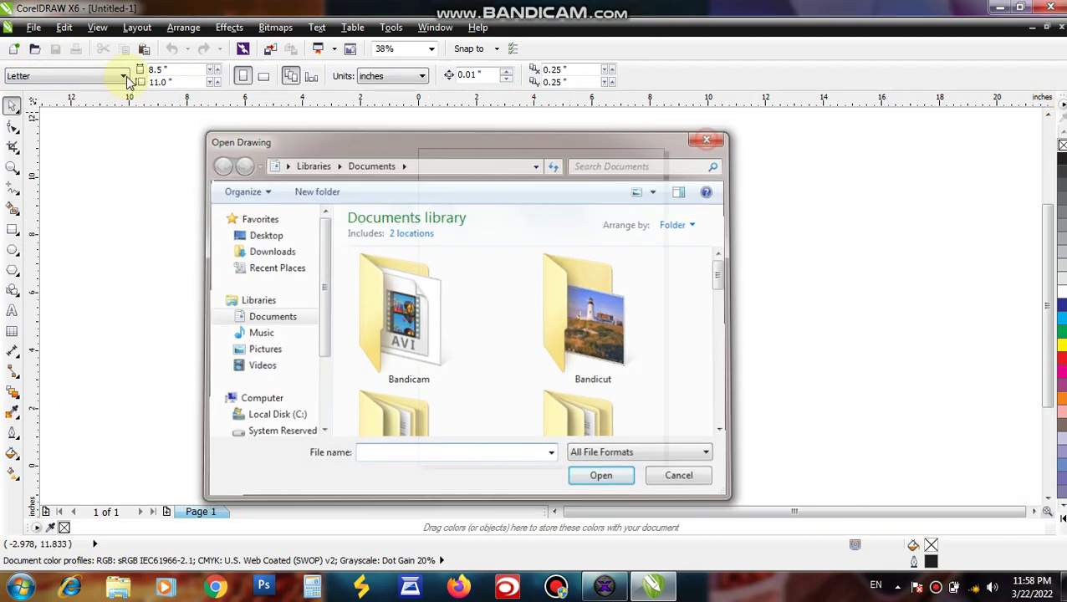
{"action": "key", "text": "Escape"}
{"action": "left_click", "coordinate": [34, 27]}
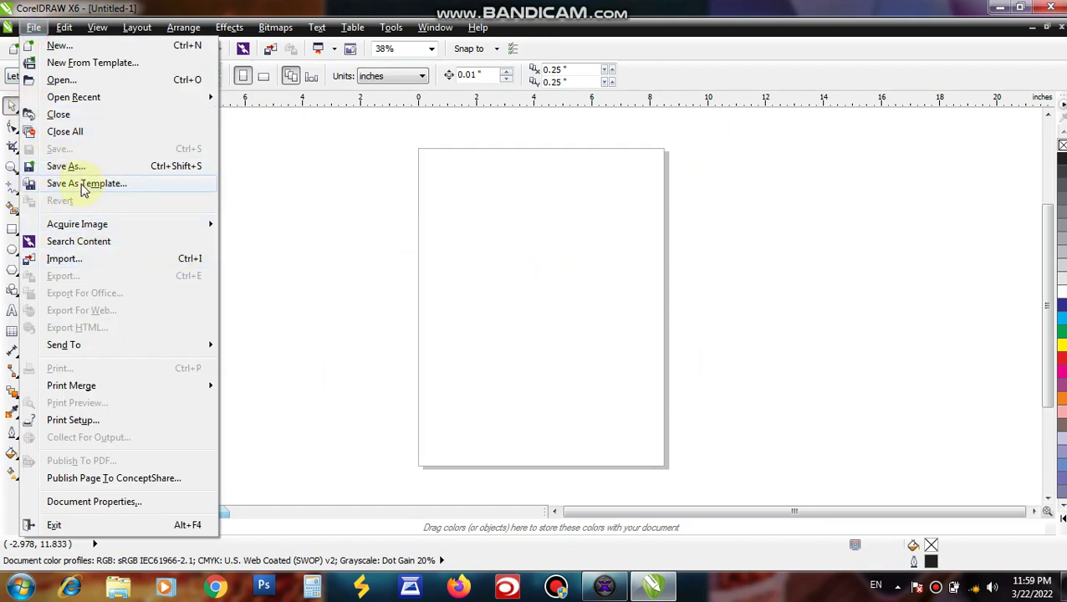
{"action": "left_click", "coordinate": [100, 166]}
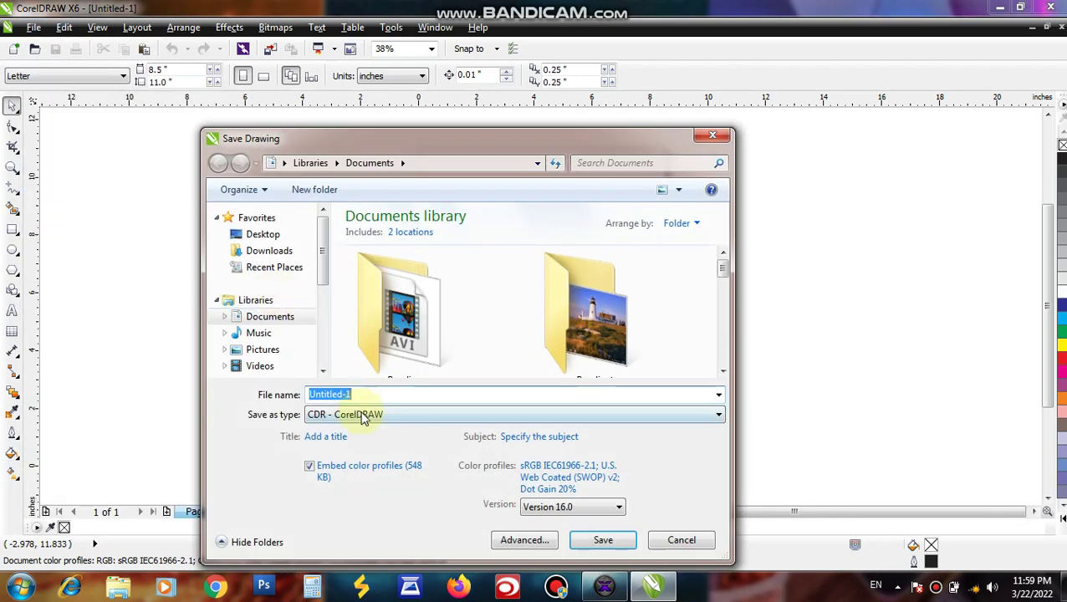
{"action": "left_click", "coordinate": [272, 234]}
{"action": "left_click", "coordinate": [603, 539]}
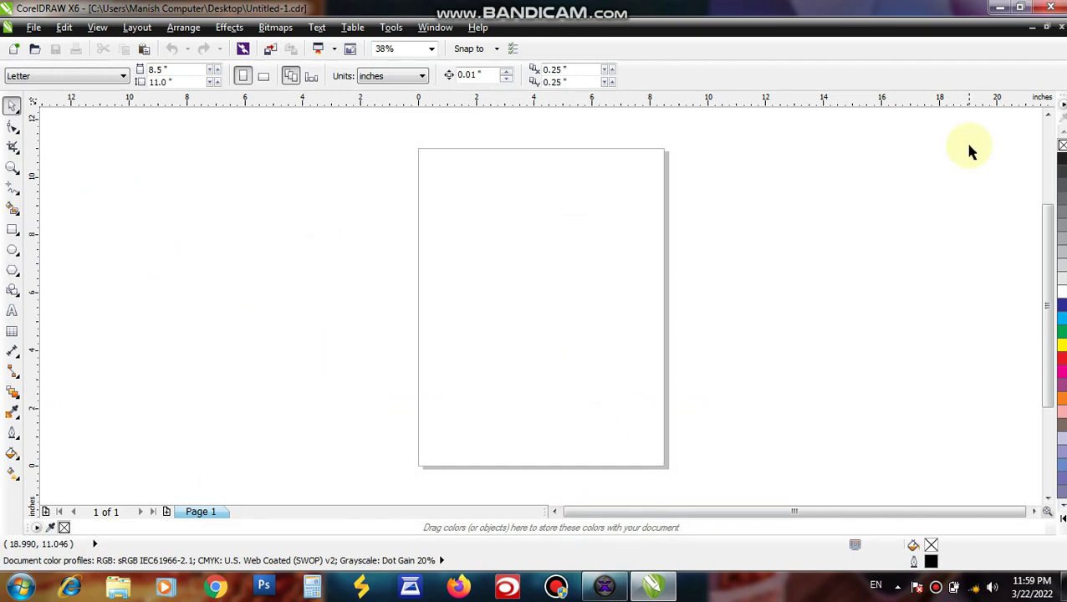
{"action": "left_click", "coordinate": [1050, 7]}
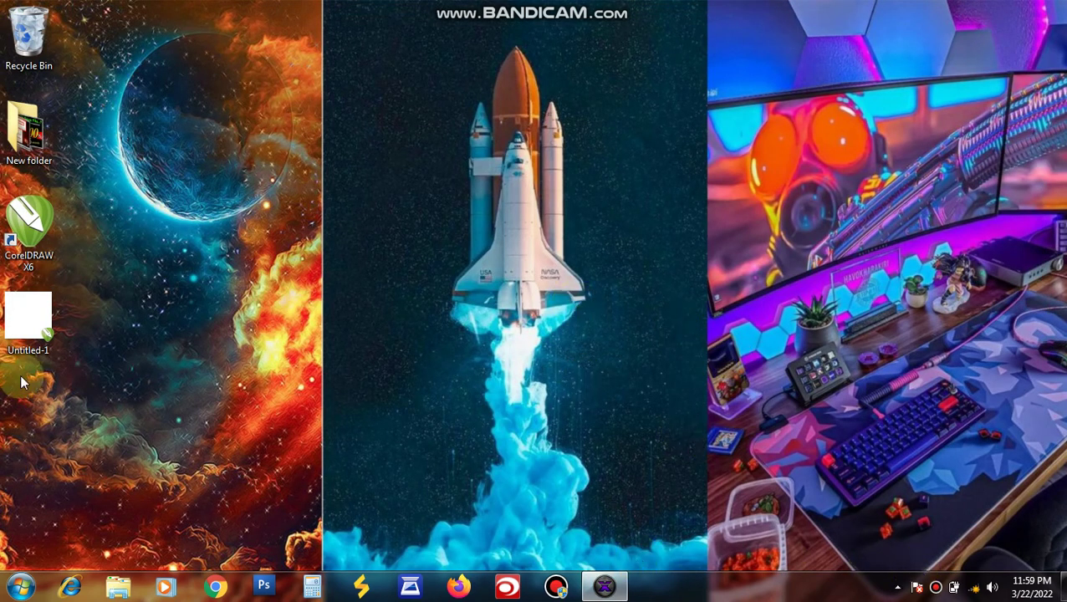
- Relaunch CorelDRAW X6, try to connect for the Corel account verification, and go back to the account welcome page
{"action": "double_click", "coordinate": [32, 218]}
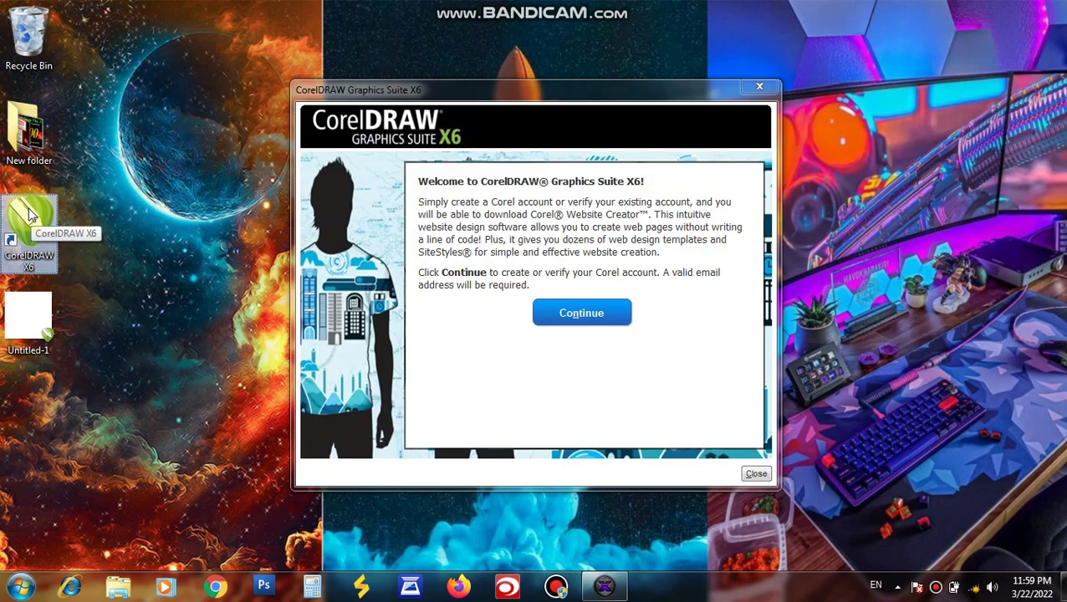
{"action": "left_click", "coordinate": [576, 318]}
{"action": "left_click", "coordinate": [586, 277]}
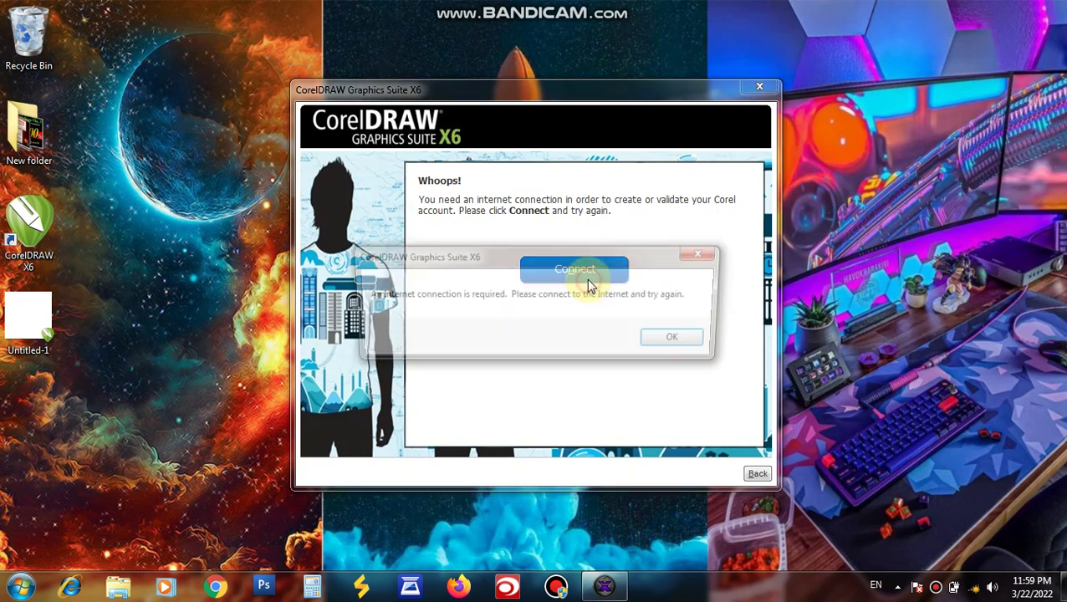
{"action": "left_click", "coordinate": [669, 337]}
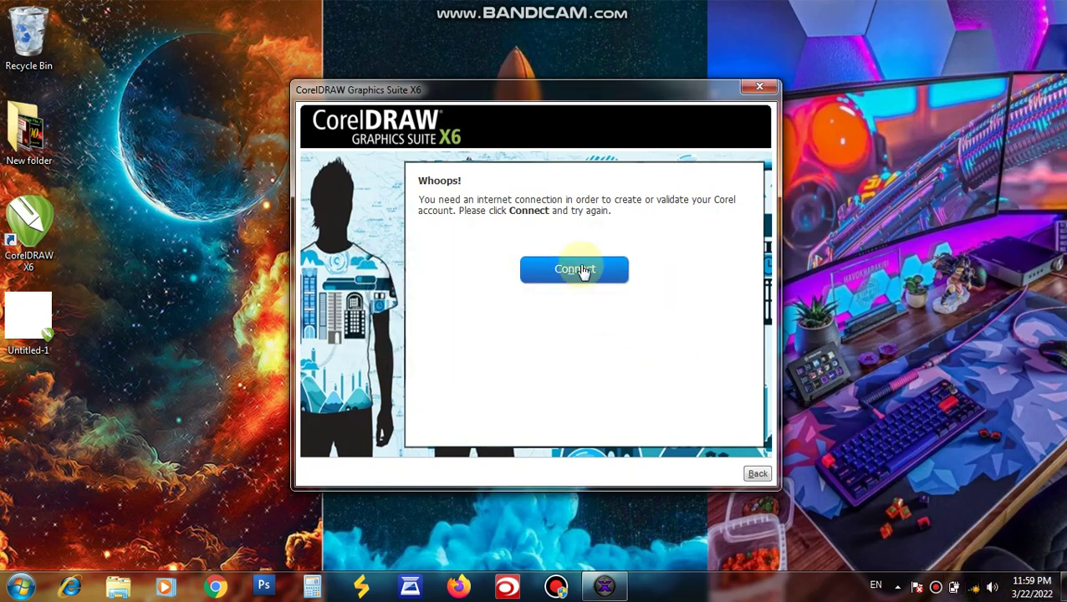
{"action": "left_click", "coordinate": [756, 474]}
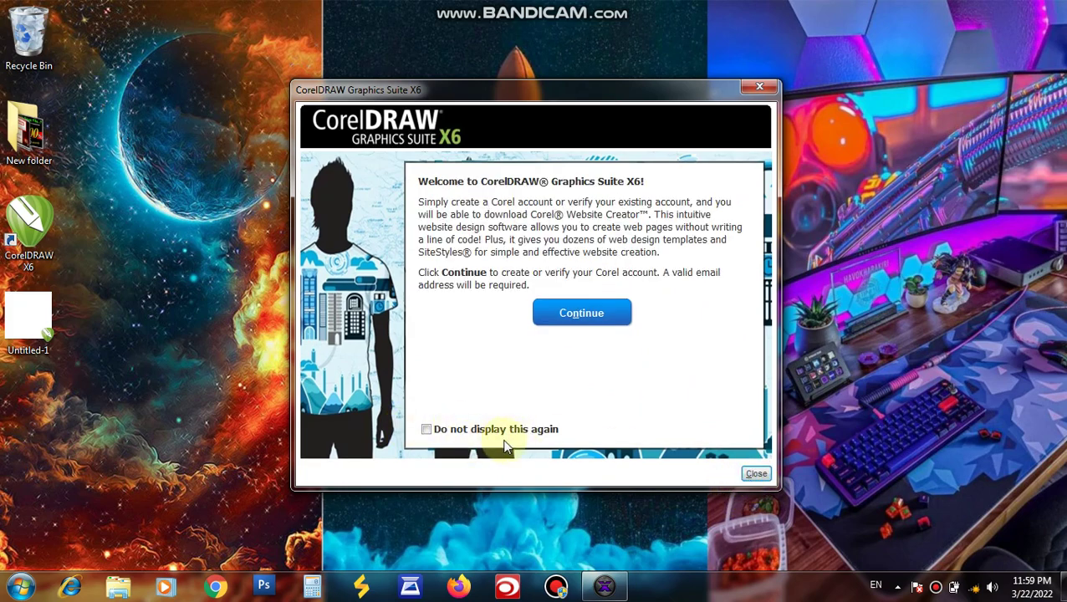
- Dismiss the account welcome window with Do not display this again enabled, and create a new blank document with the default settings
{"action": "left_click", "coordinate": [426, 429]}
{"action": "left_click", "coordinate": [755, 474]}
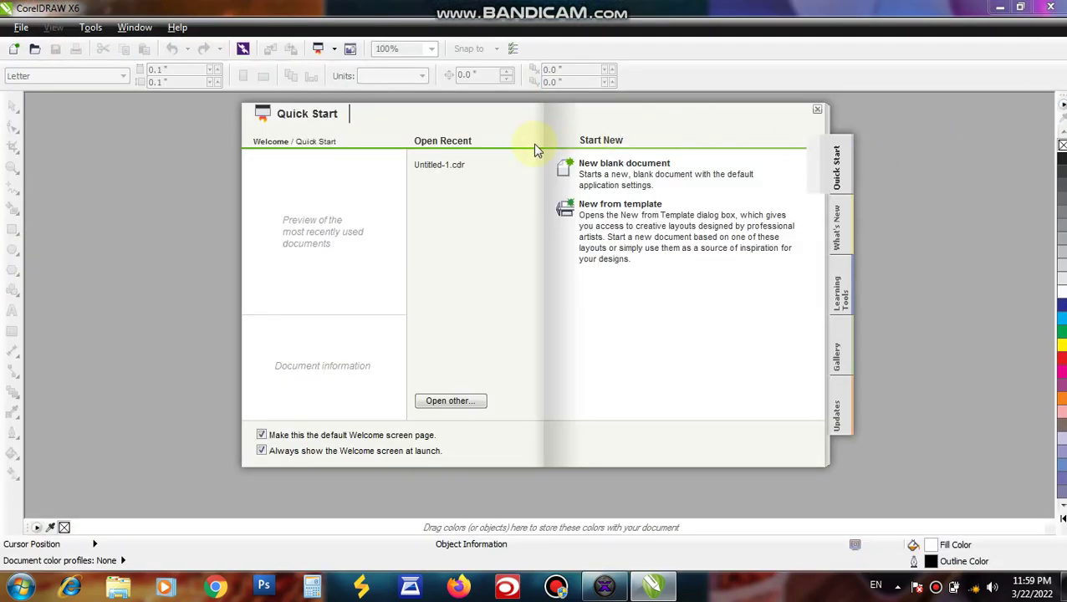
{"action": "left_click", "coordinate": [638, 172]}
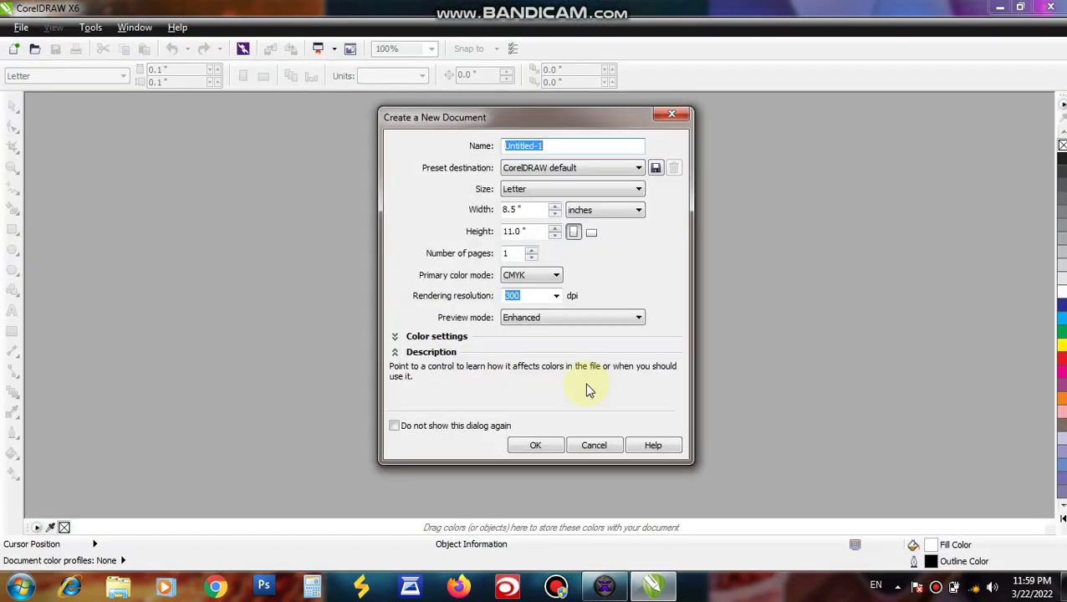
{"action": "left_click", "coordinate": [545, 446]}
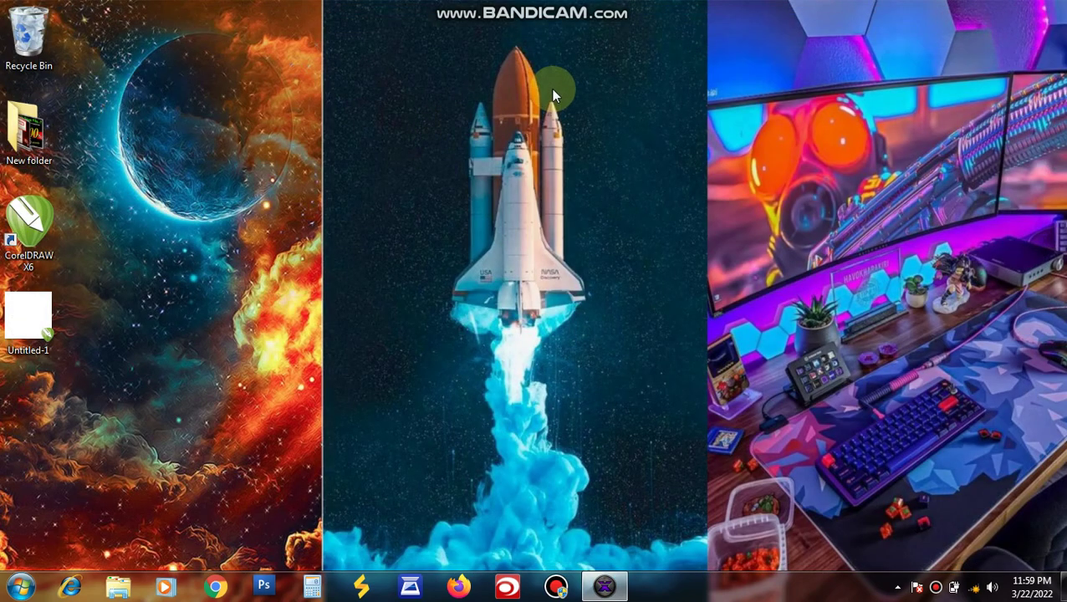
- Refresh the desktop and check the wireless network connection status
{"action": "right_click", "coordinate": [554, 88]}
{"action": "left_click", "coordinate": [595, 131]}
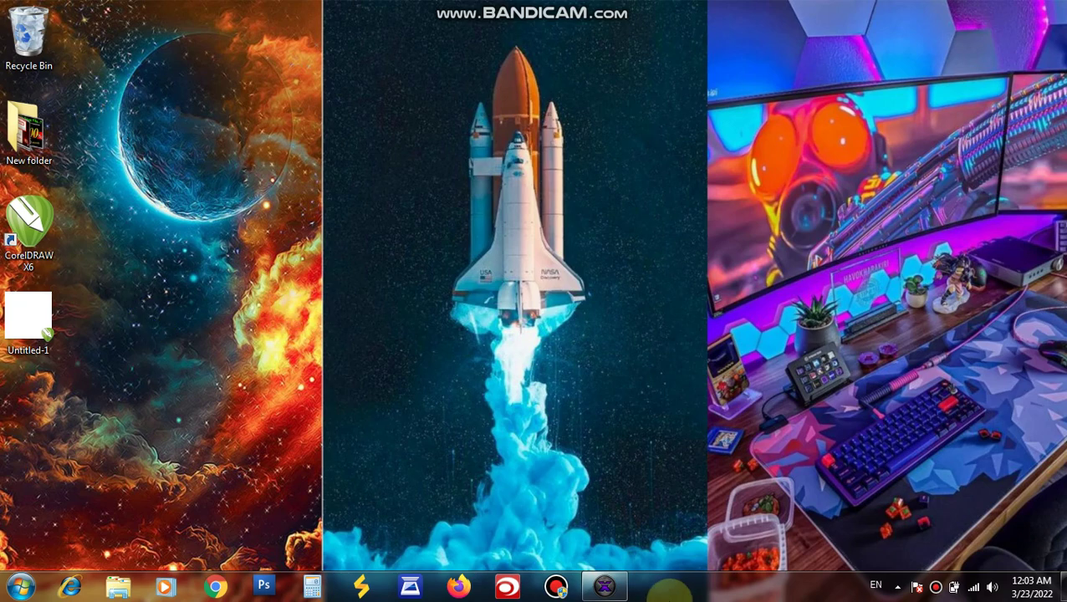
{"action": "left_click", "coordinate": [972, 587]}
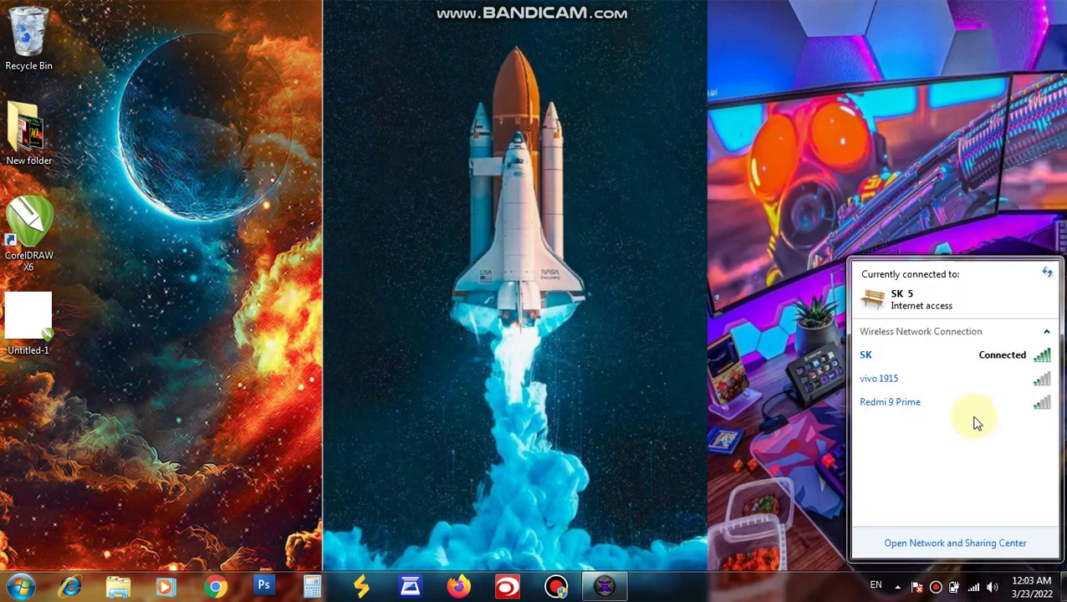
{"action": "left_click", "coordinate": [677, 313]}
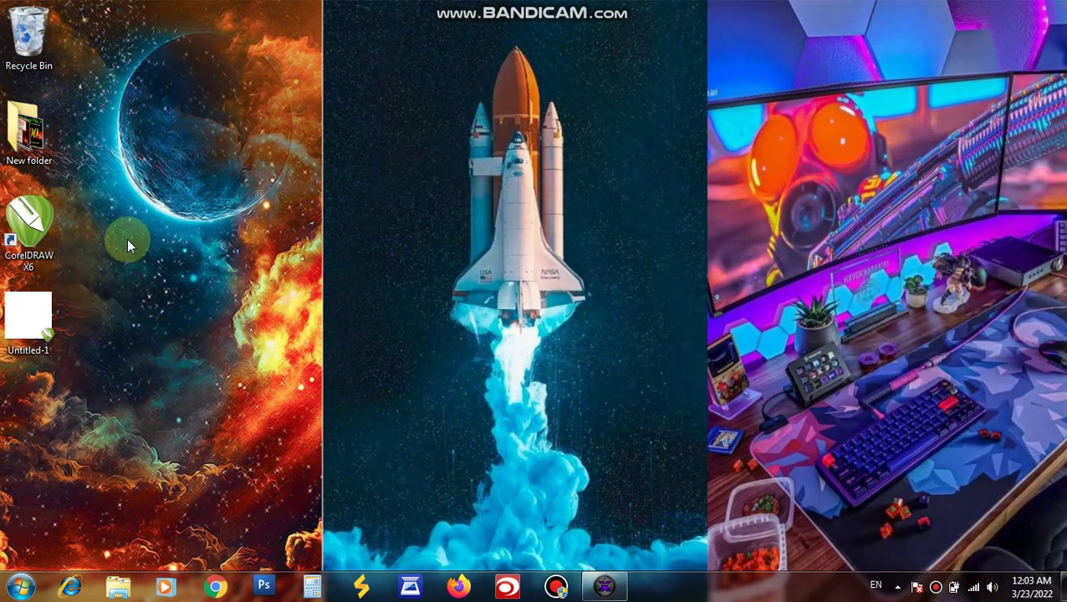
{"action": "right_click", "coordinate": [185, 192]}
{"action": "left_click", "coordinate": [222, 239]}
- Bring up the Corel Products Keygen window, examine its serial number, installation code and activation code fields, and minimize it
{"action": "left_click", "coordinate": [604, 587]}
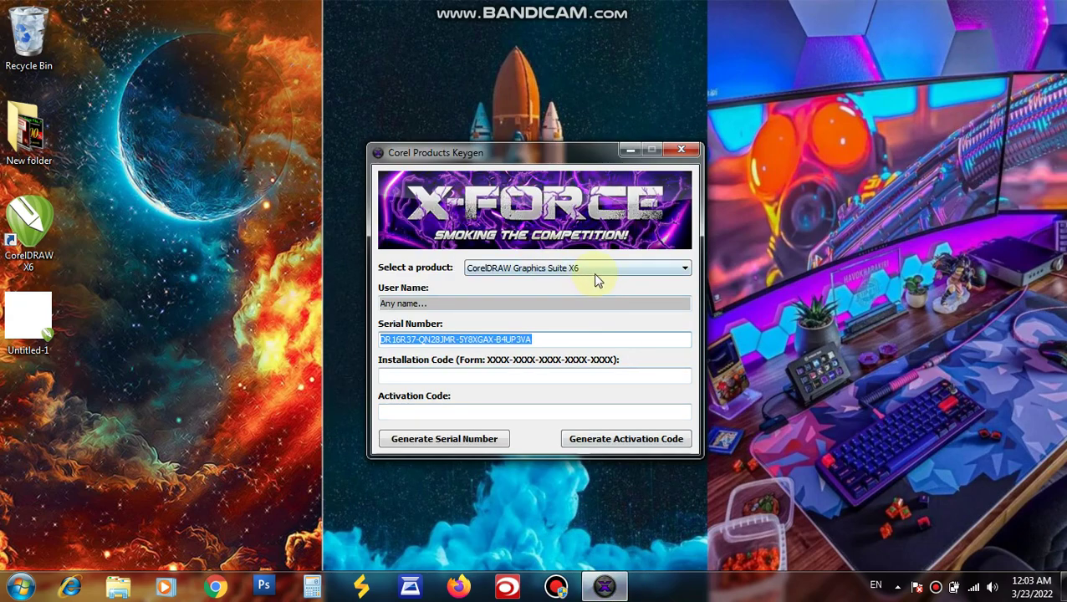
{"action": "left_click", "coordinate": [540, 339]}
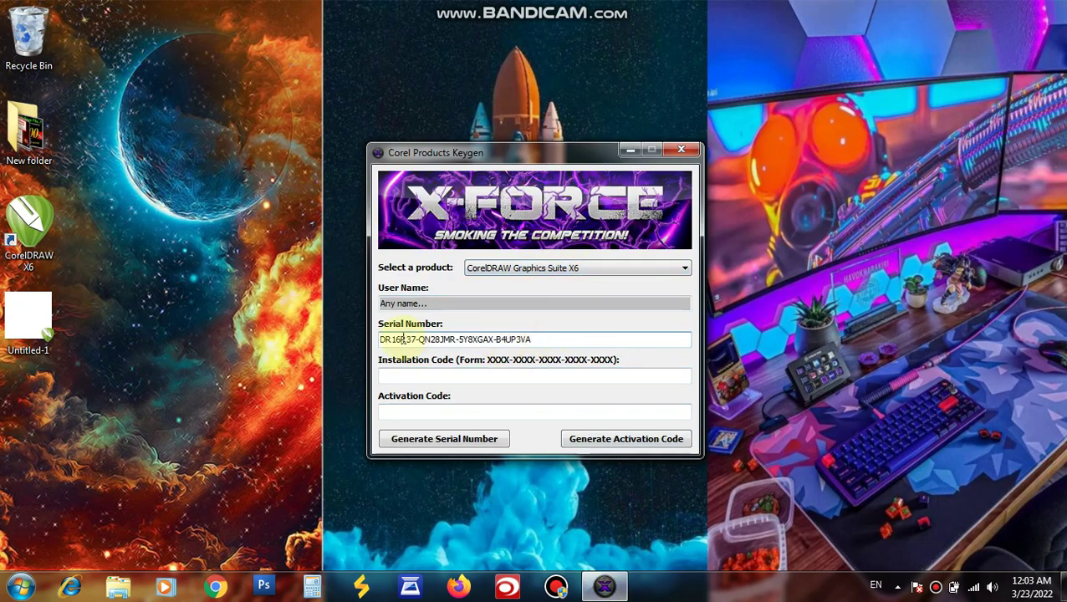
{"action": "left_click", "coordinate": [446, 374]}
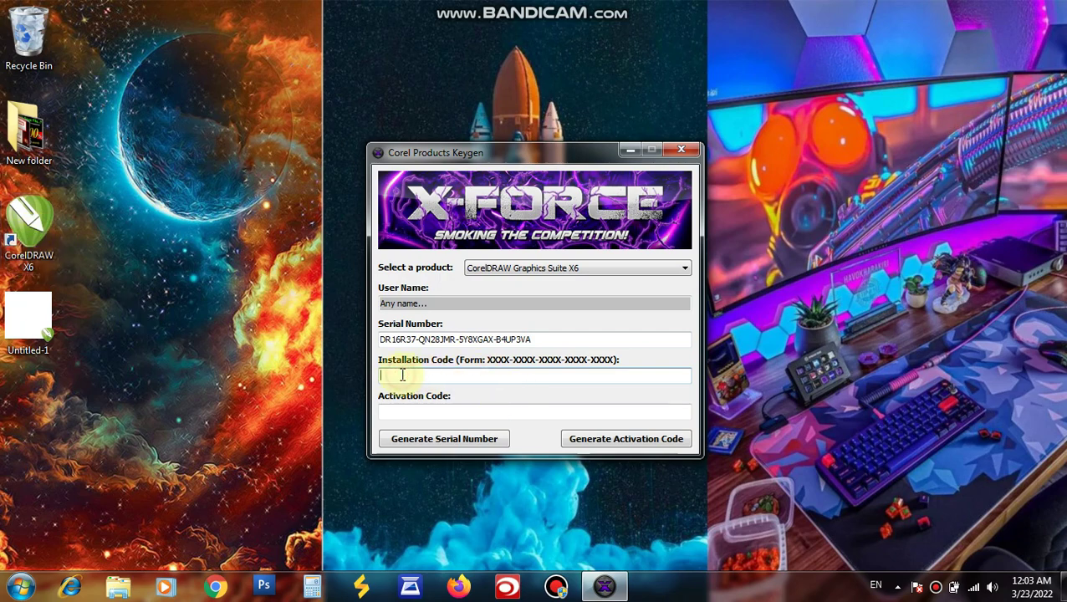
{"action": "left_click", "coordinate": [580, 443]}
{"action": "left_click", "coordinate": [596, 346]}
{"action": "left_click", "coordinate": [443, 415]}
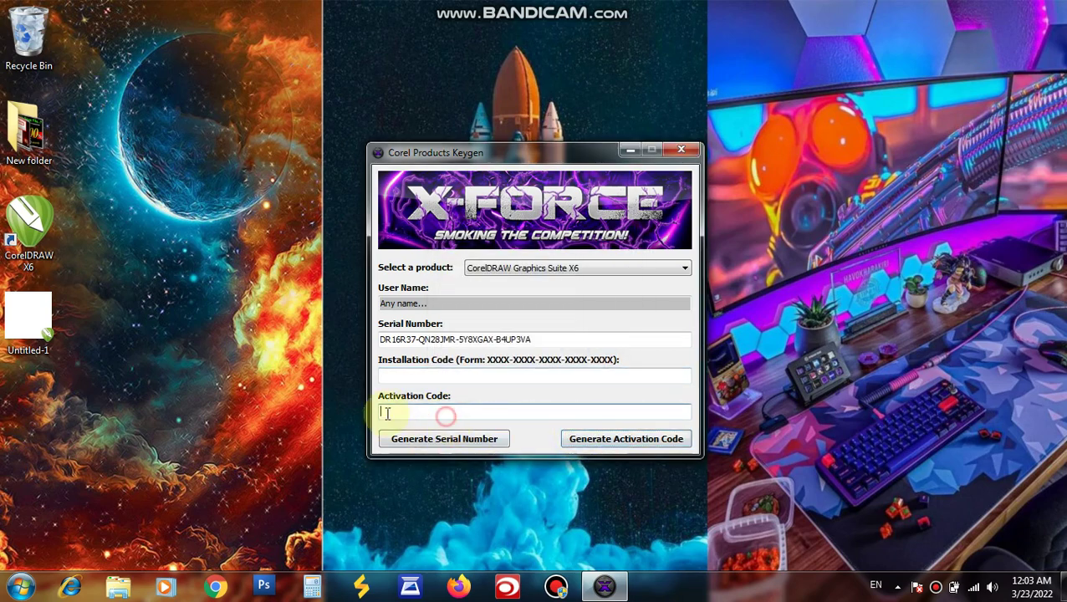
{"action": "left_click", "coordinate": [543, 411]}
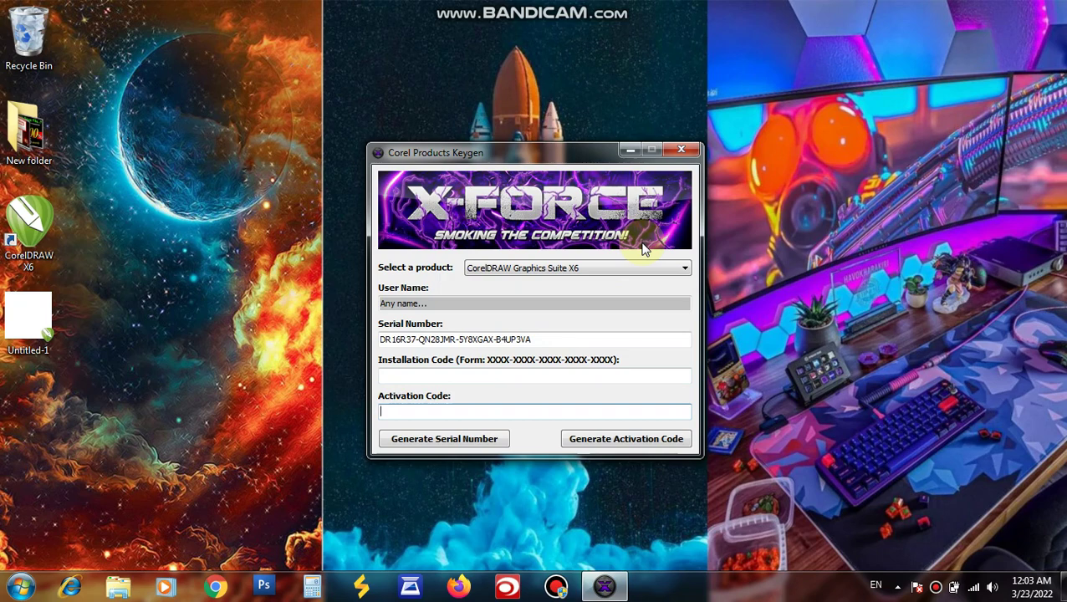
{"action": "left_click", "coordinate": [630, 150]}
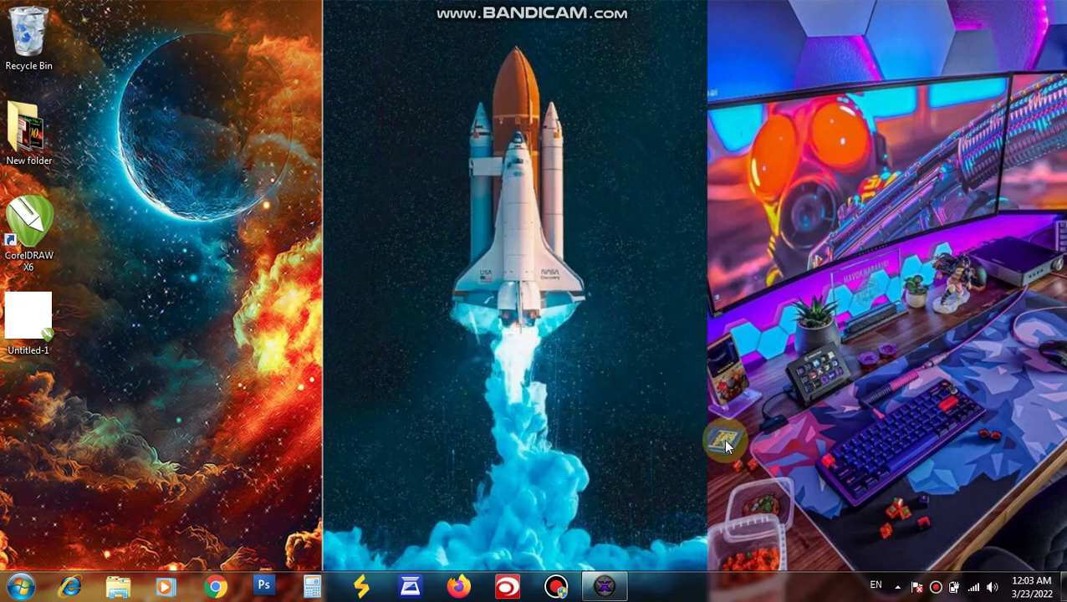